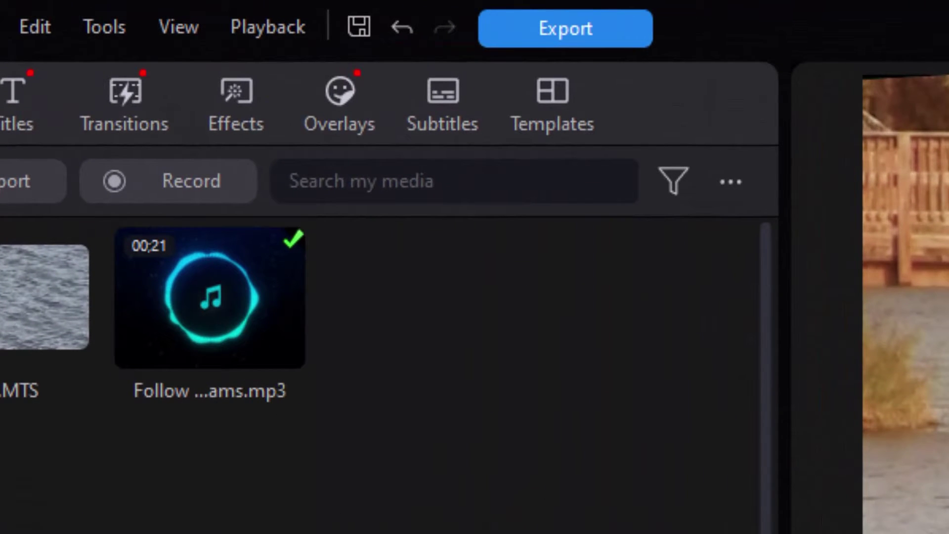
Open the Subtitles room showing AI Speech to Text, manual creation and file import options.
click(455, 111)
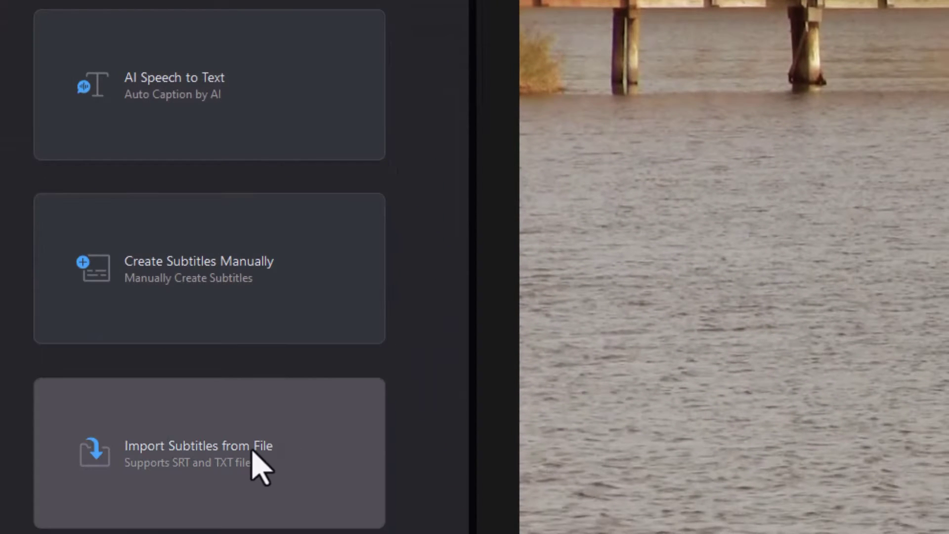
Start a subtitle import from file and select A text file for subtitles.txt in the testing folder.
click(288, 457)
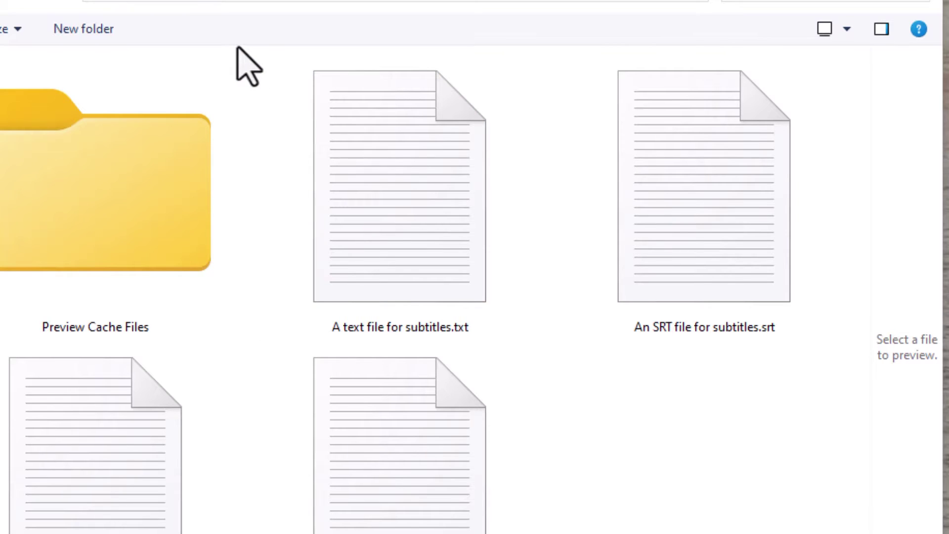
click(408, 74)
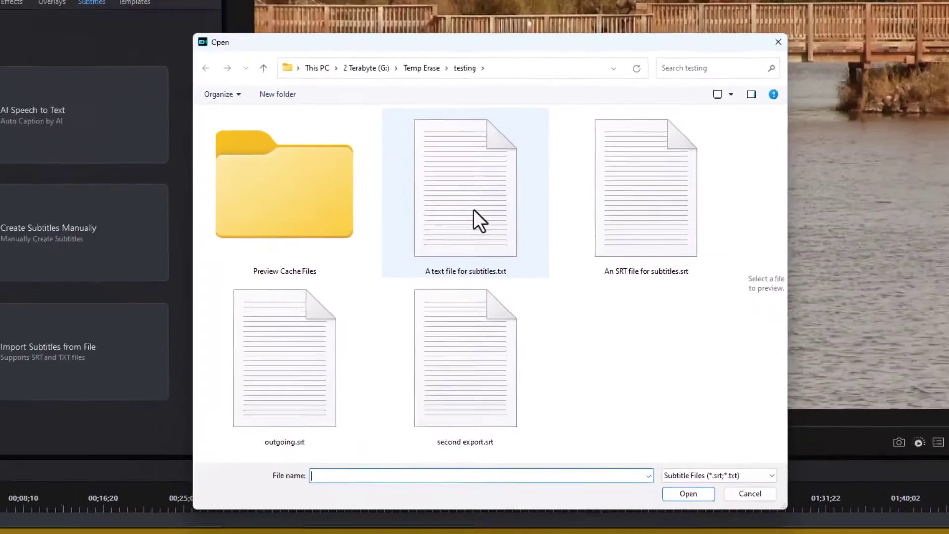
click(414, 223)
Try loading the TXT file as subtitles, which is refused until blank subtitles exist.
click(664, 434)
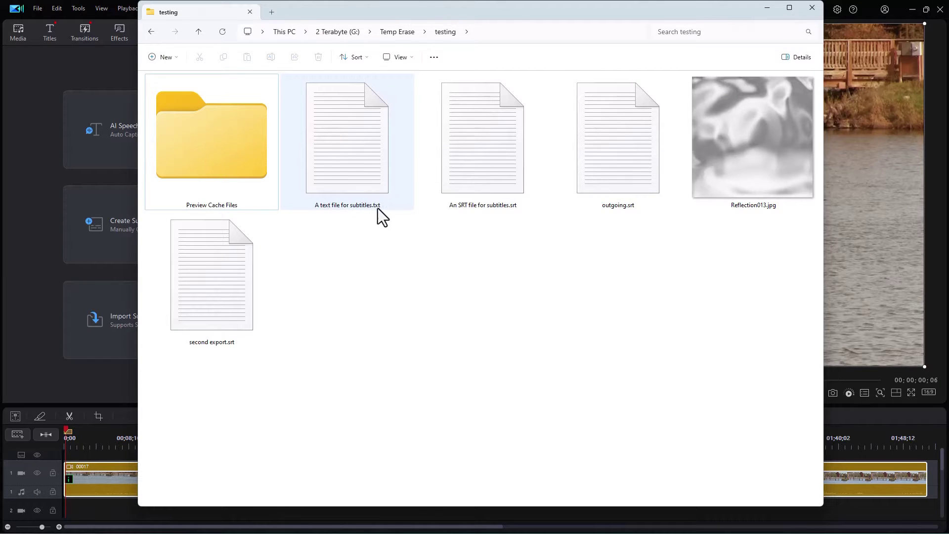
Open A text file for subtitles.txt from the testing folder in Notepad.
double_click(369, 167)
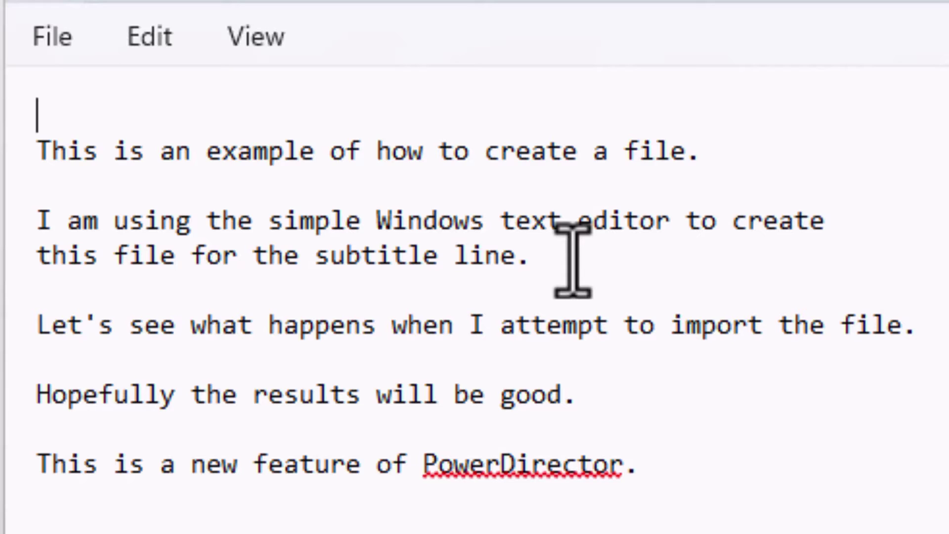
Join 'this file for the subtitle line.' onto the line above in Notepad, then close Notepad.
click(896, 227)
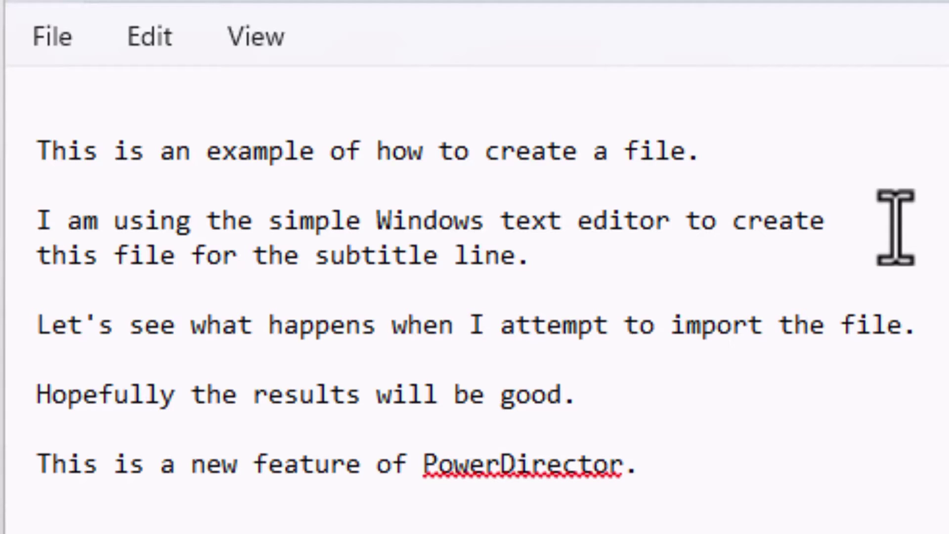
key(Delete)
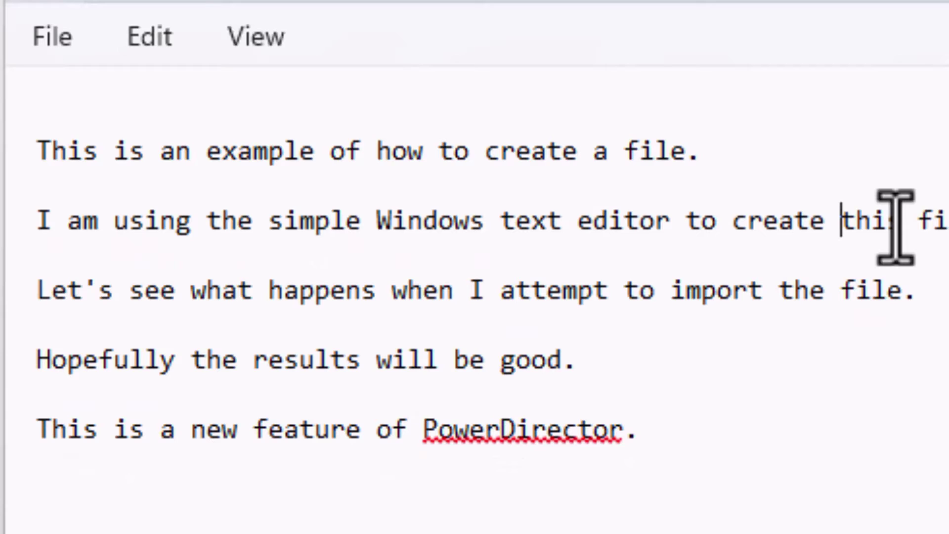
key(Home)
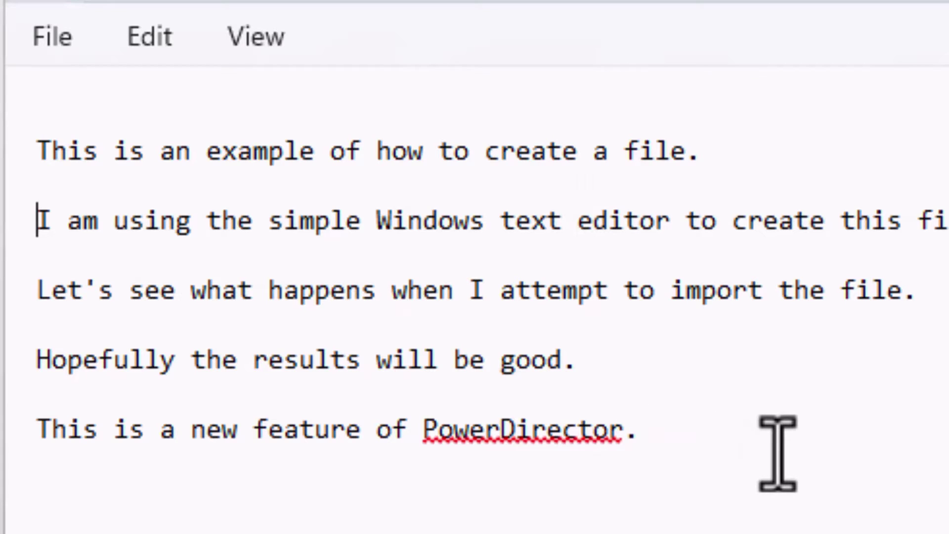
key(alt)
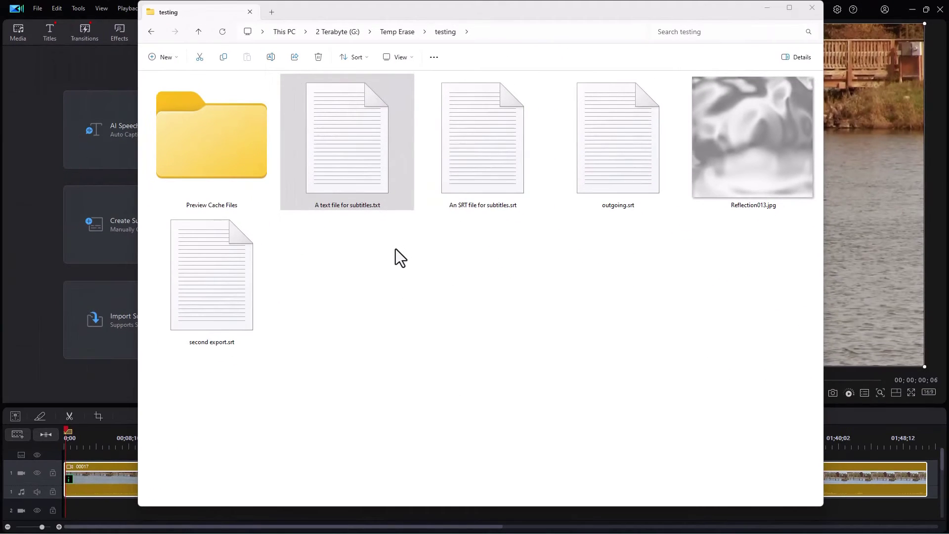
Close File Explorer and open the empty manual subtitle editor in PowerDirector.
click(357, 196)
click(813, 10)
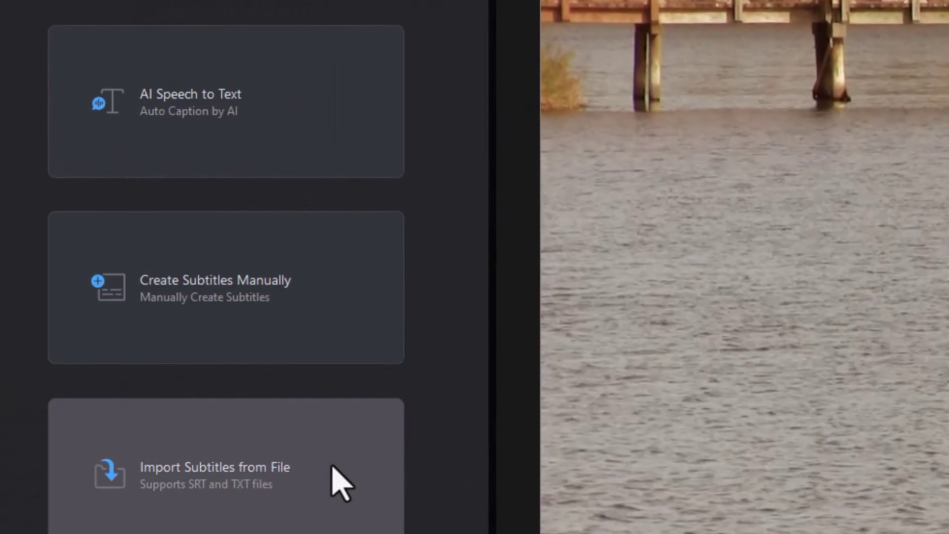
click(288, 298)
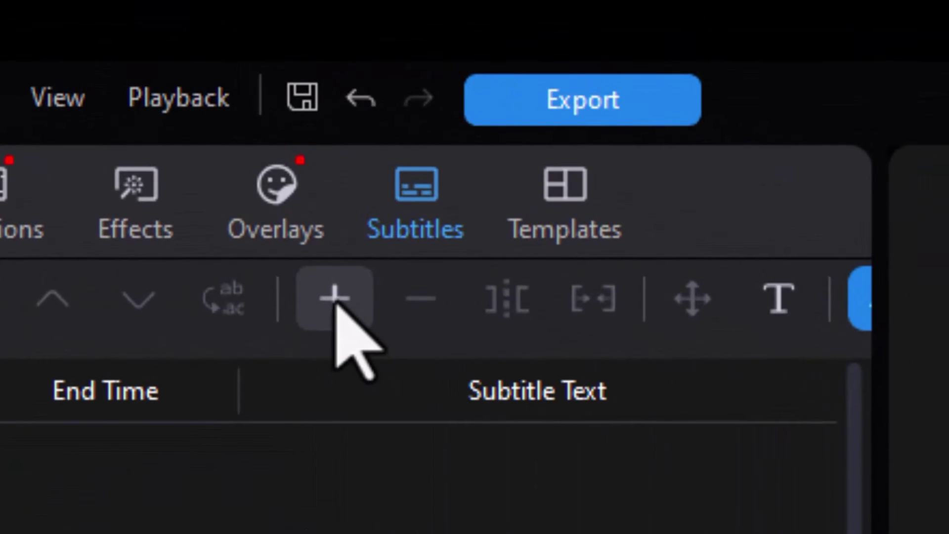
Add seven blank subtitles at successive playhead positions, from 00;00;00;06 through about 00;58;10.
click(335, 299)
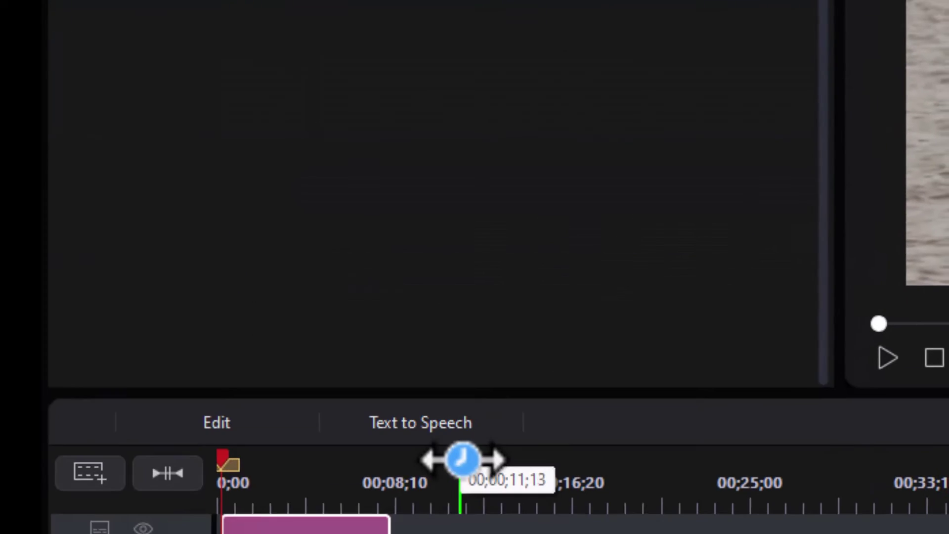
drag(462, 459, 458, 459)
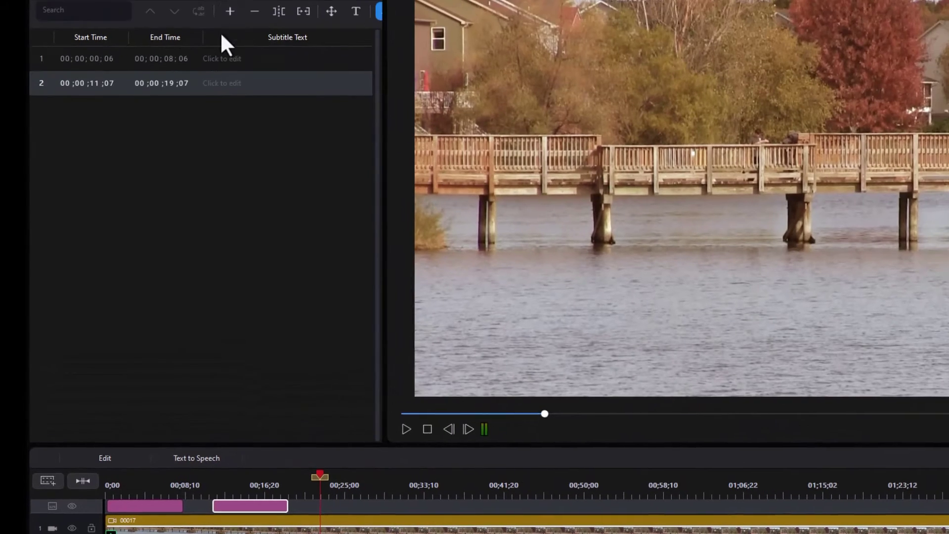
click(230, 11)
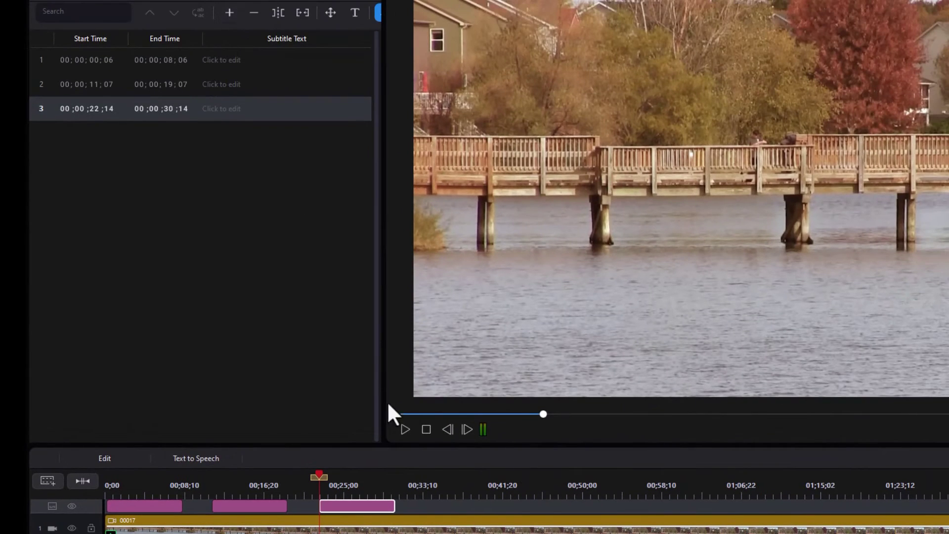
click(420, 484)
click(230, 14)
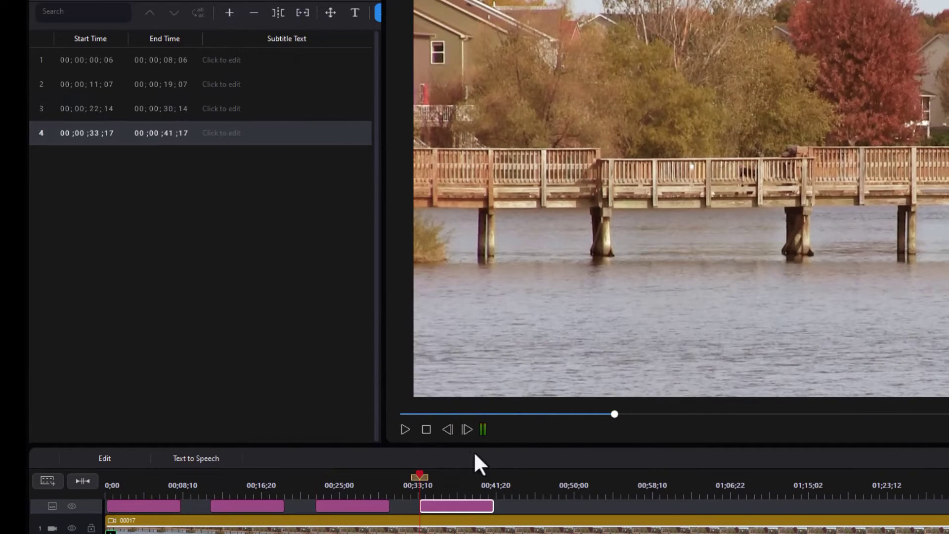
click(533, 484)
click(231, 13)
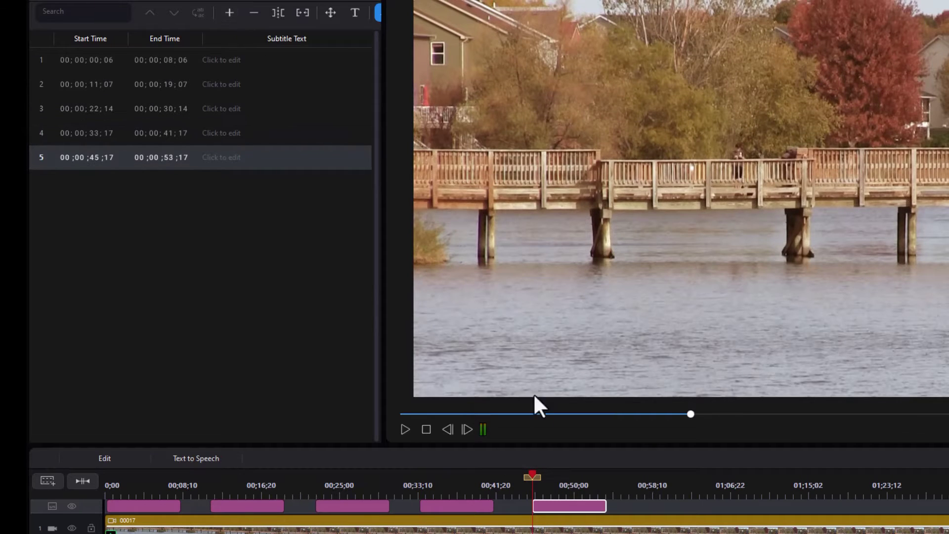
click(562, 481)
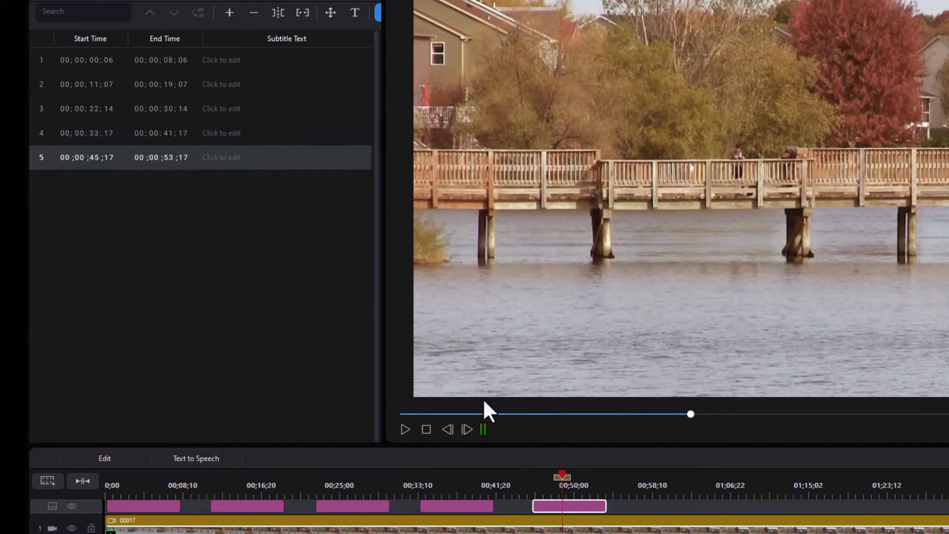
click(230, 12)
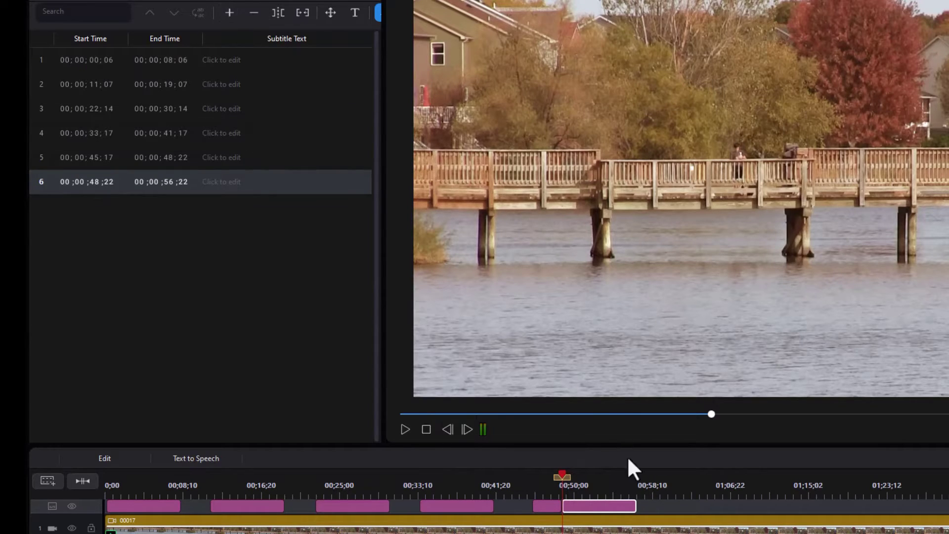
click(657, 486)
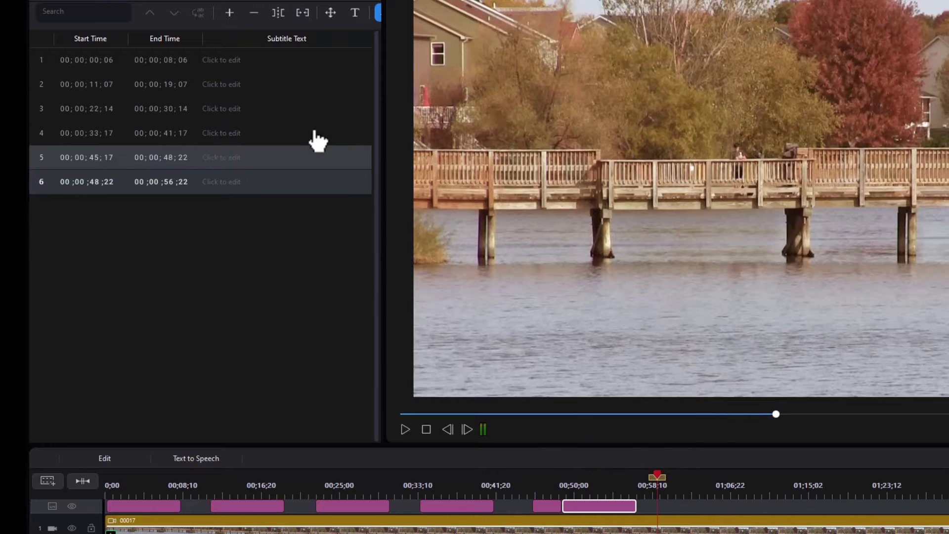
click(228, 14)
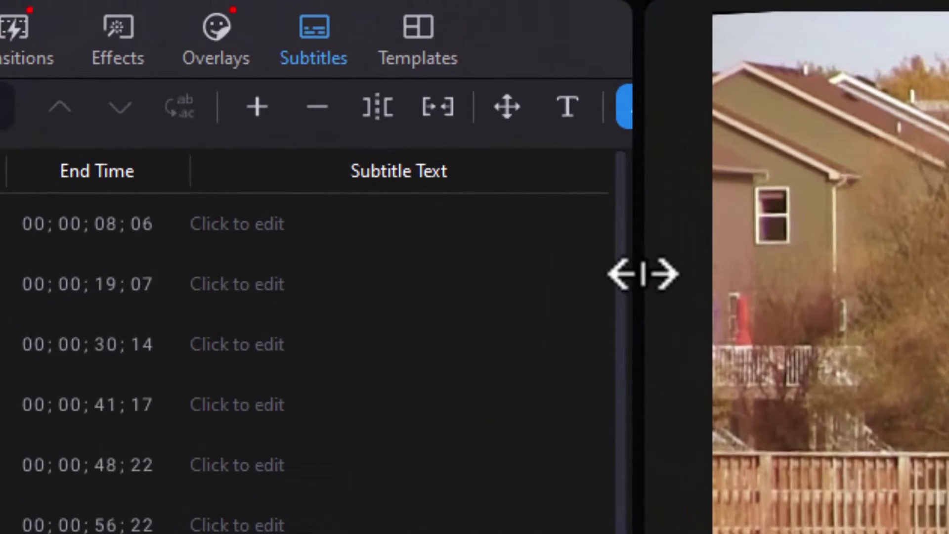
Import A text file for subtitles.txt into the blank entries, filling the first six subtitles.
drag(729, 270, 788, 257)
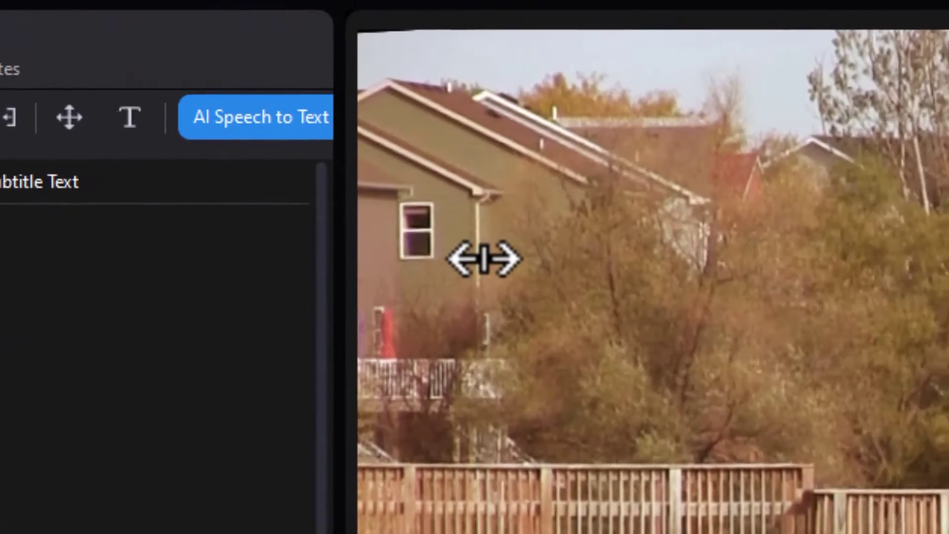
drag(483, 258, 483, 257)
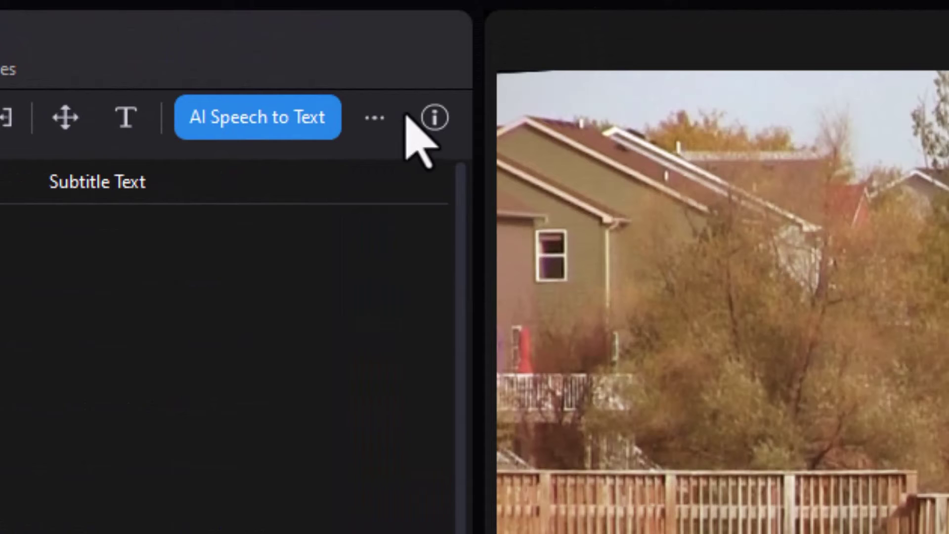
click(372, 137)
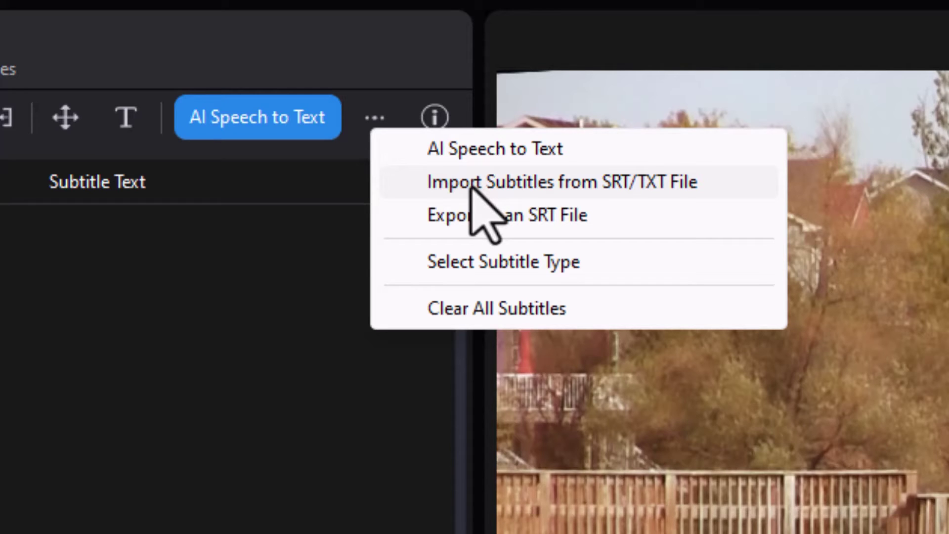
click(472, 187)
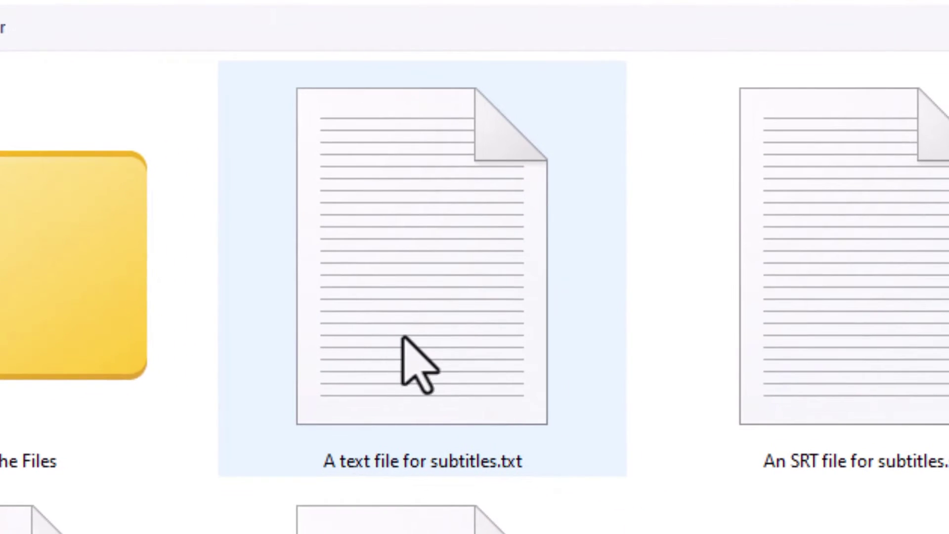
click(484, 380)
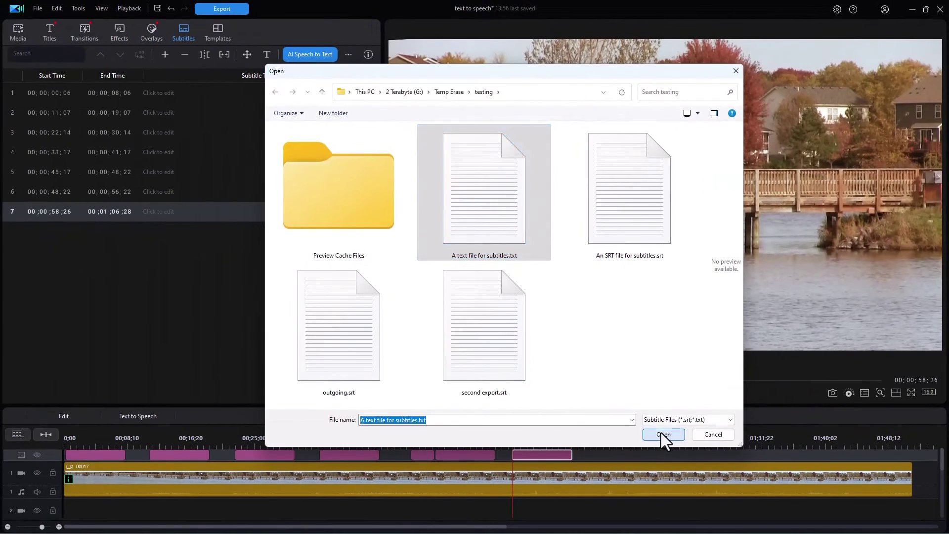
click(660, 432)
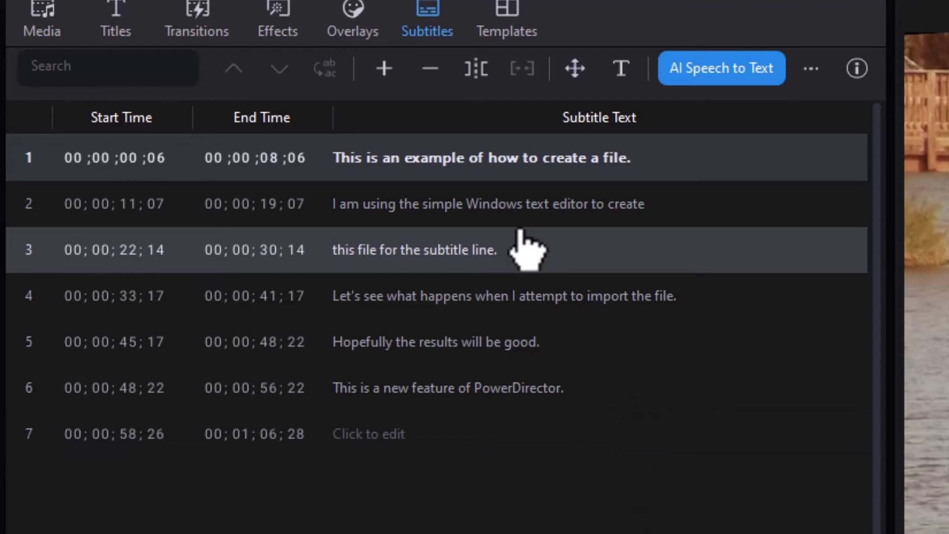
click(524, 210)
click(537, 269)
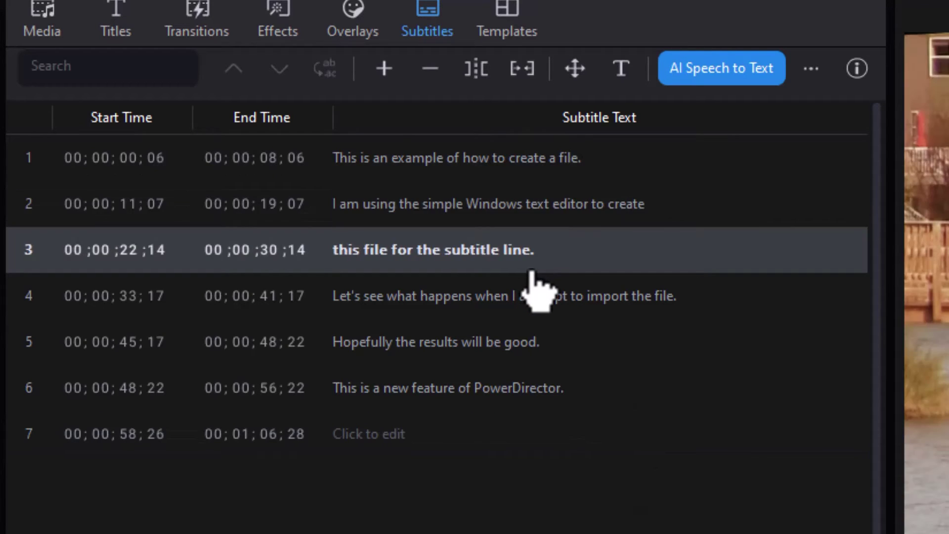
click(577, 314)
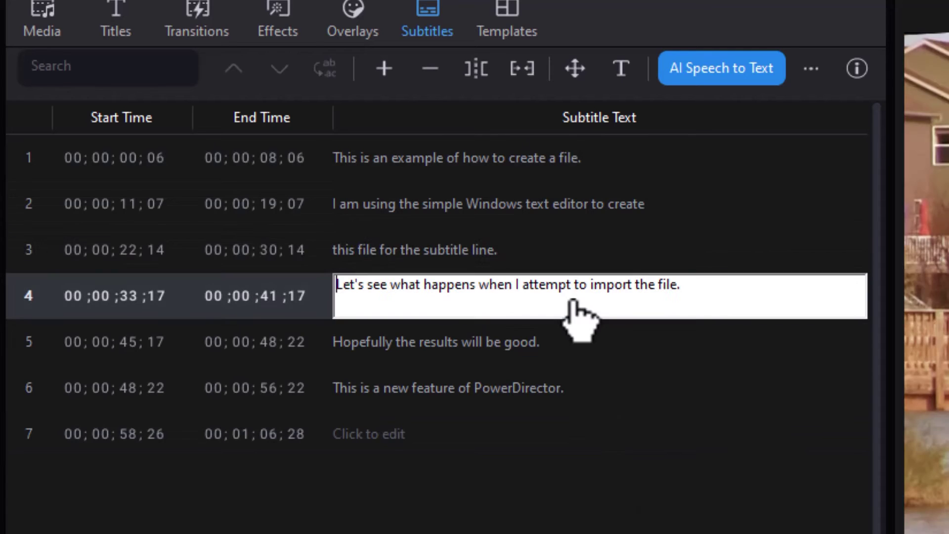
click(563, 346)
click(594, 388)
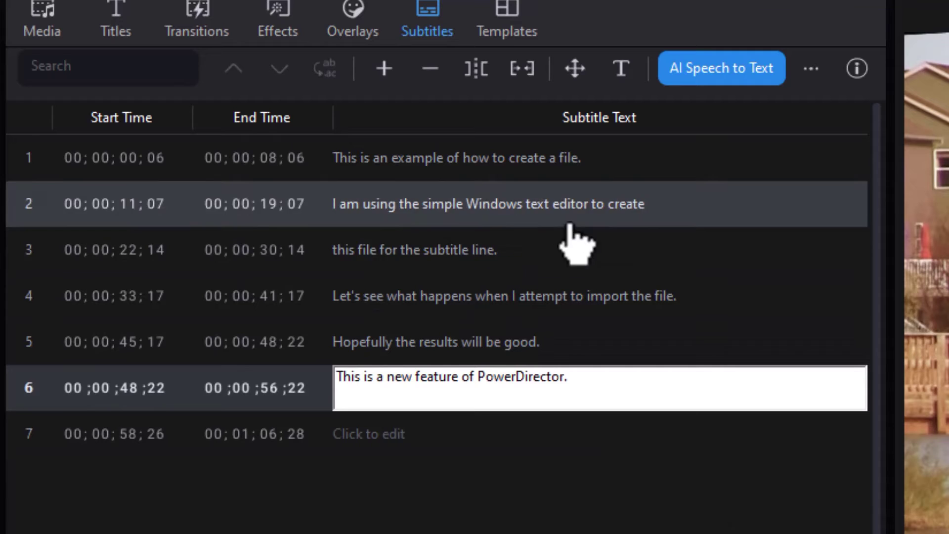
click(600, 261)
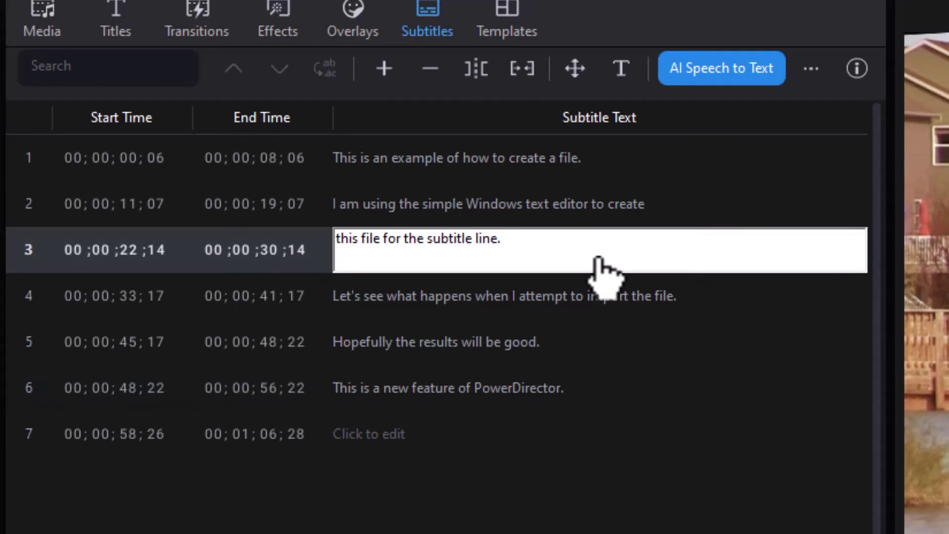
click(628, 213)
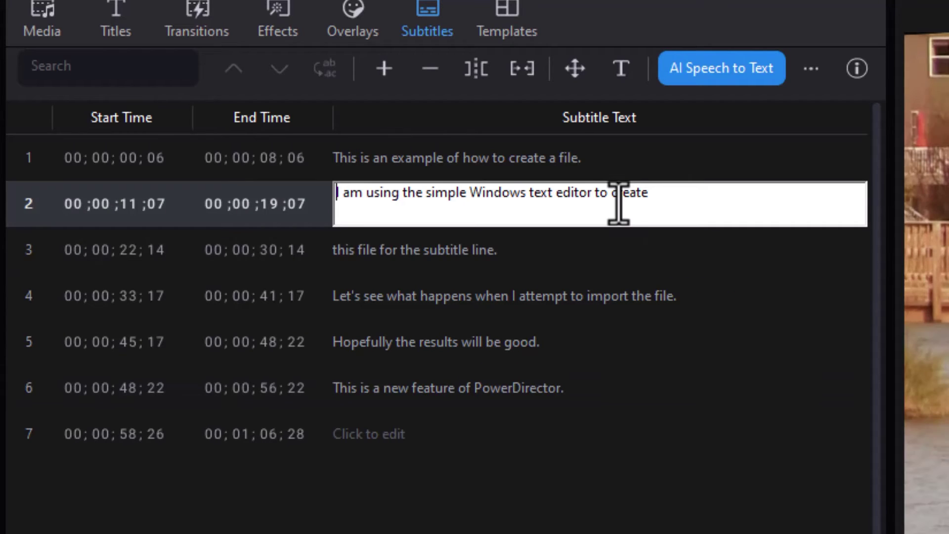
click(567, 257)
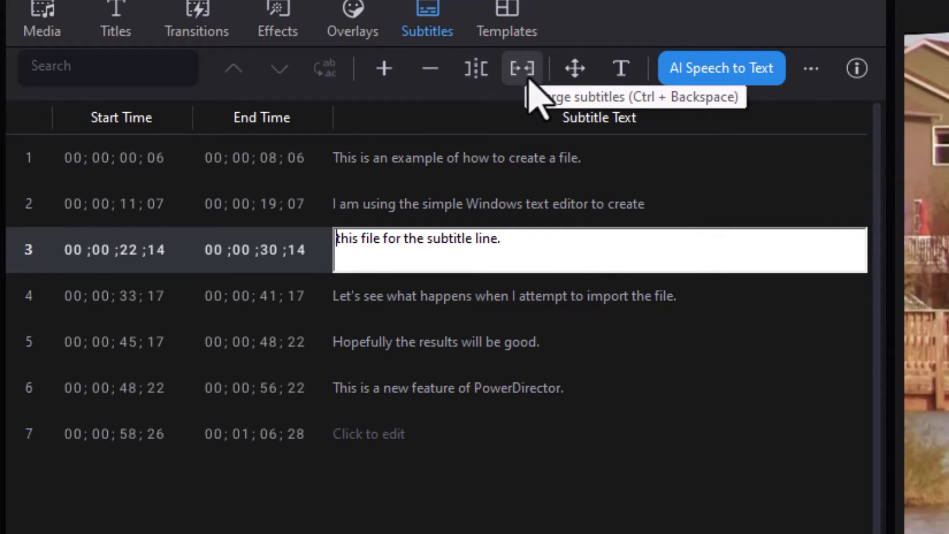
Merge subtitles 2 and 3, split the text onto two lines after 'create', then select all subtitles.
click(529, 85)
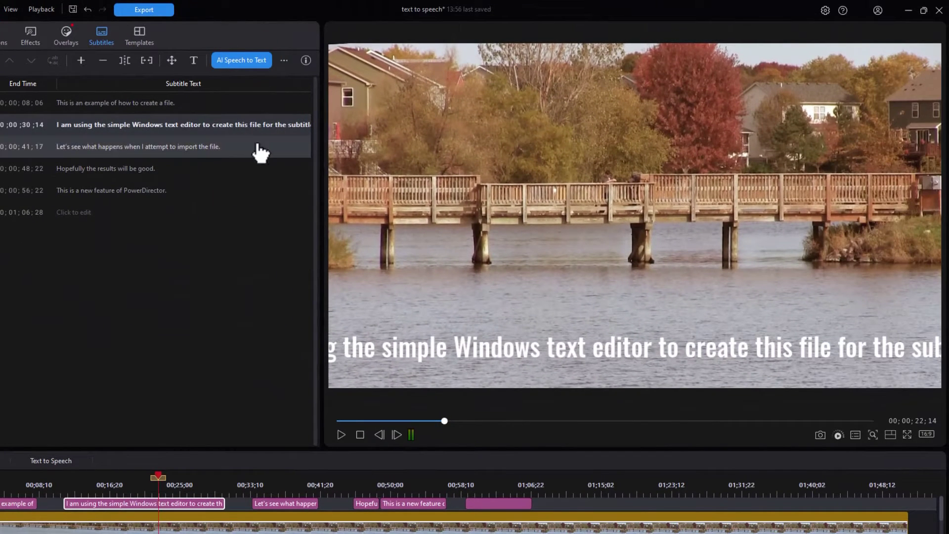
click(244, 132)
click(208, 119)
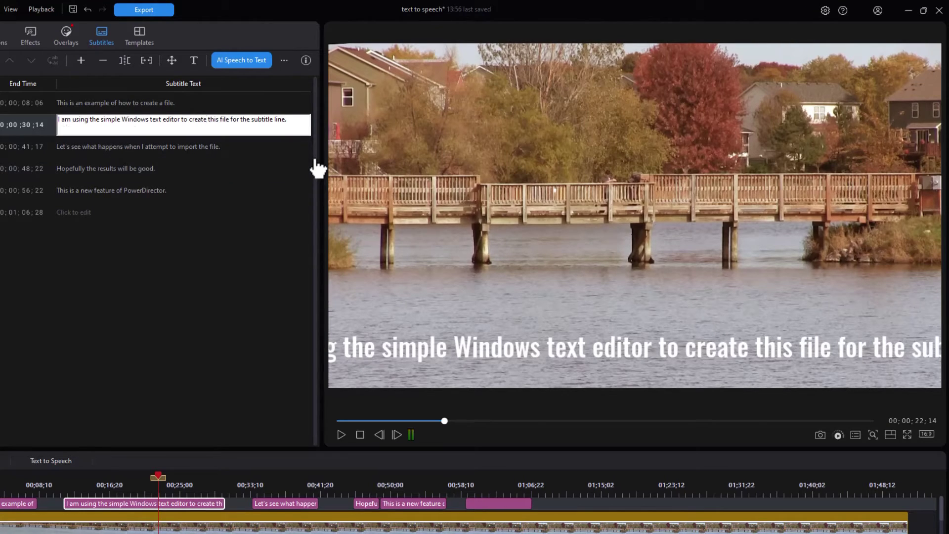
key(Return)
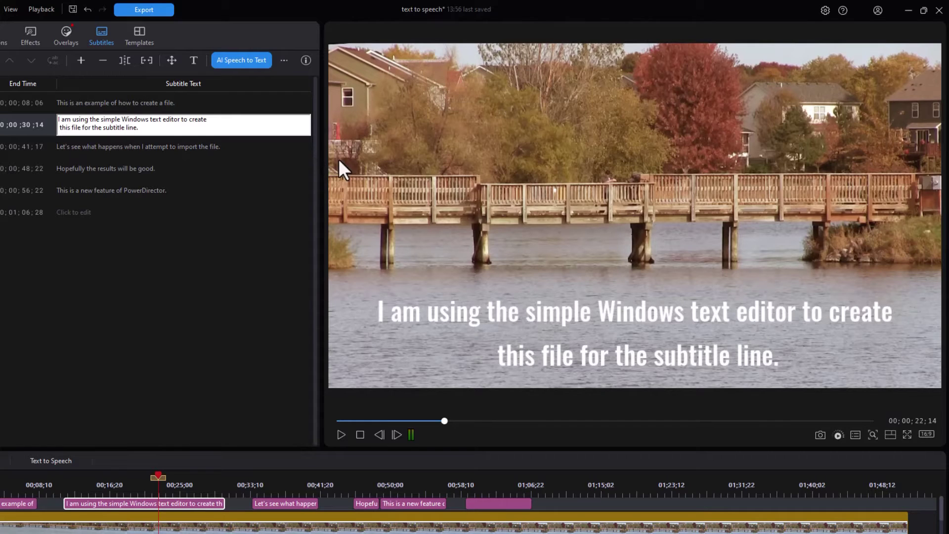
click(267, 260)
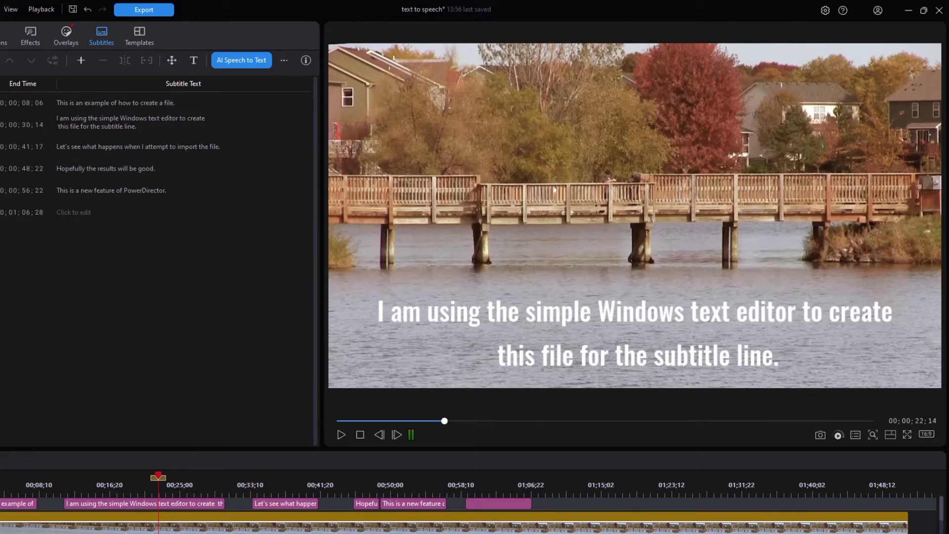
drag(173, 263, 72, 90)
Delete all the selected subtitles, leaving the subtitle track empty.
key(Delete)
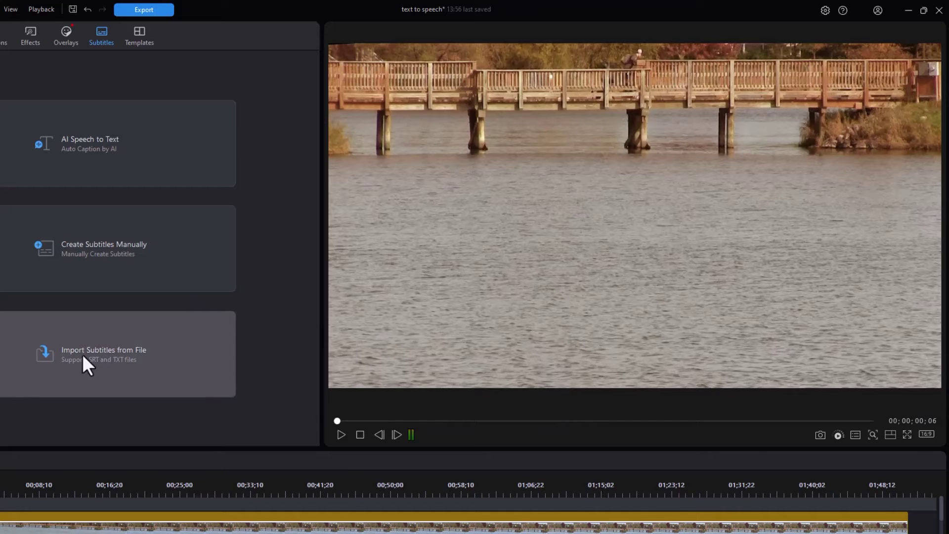
Import the subtitles from 'An SRT file for subtitles.srt', the first starting at 00;00;05;00.
click(181, 357)
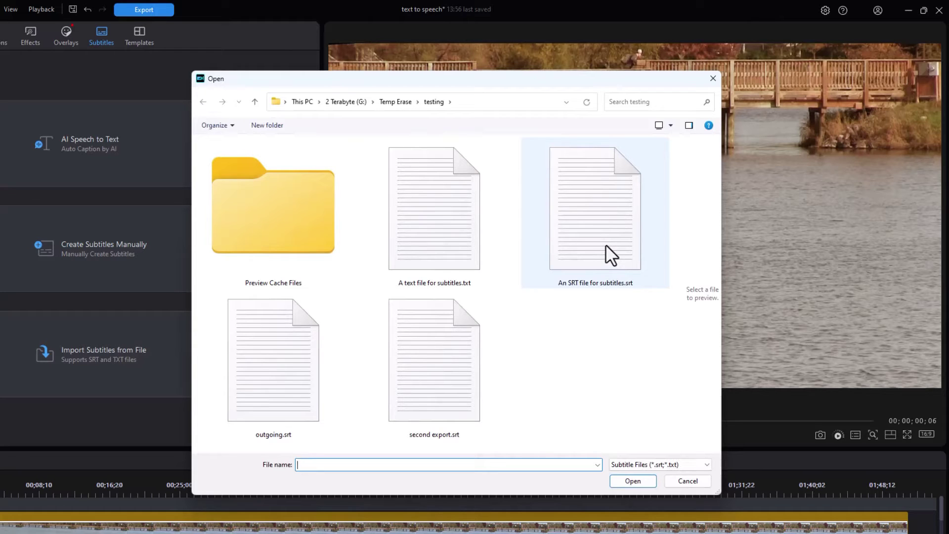
click(612, 245)
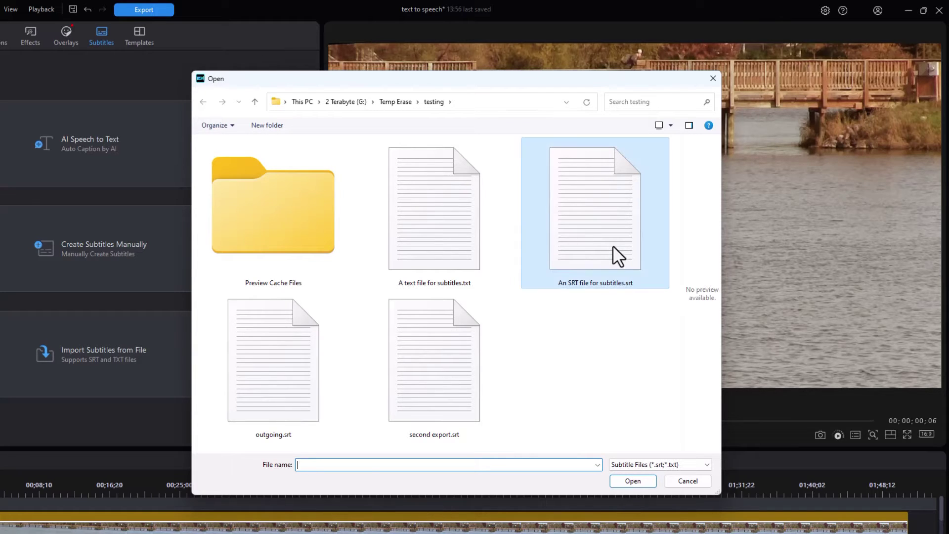
click(641, 482)
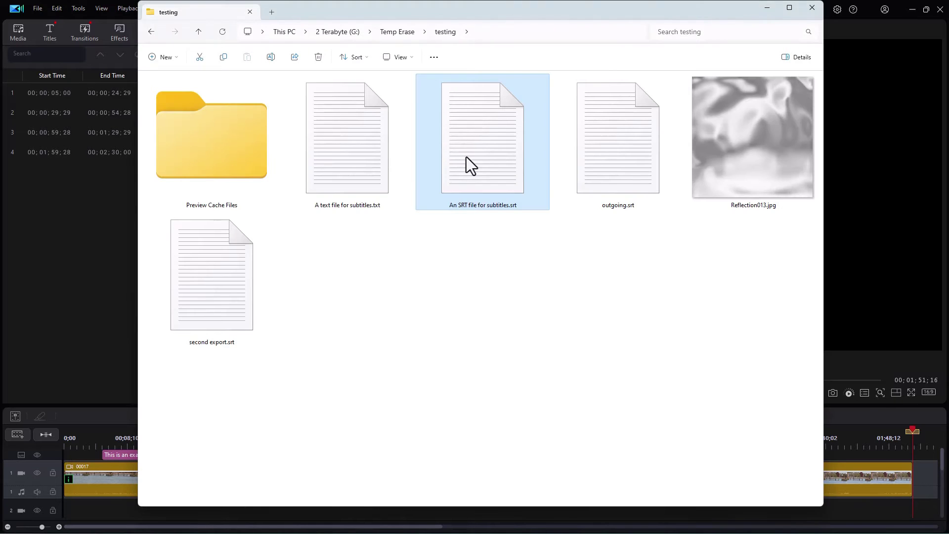
Open the SRT file in Notepad and change subtitle 5's end time from 00:04:00,0 to 00:03:10,0.
double_click(467, 157)
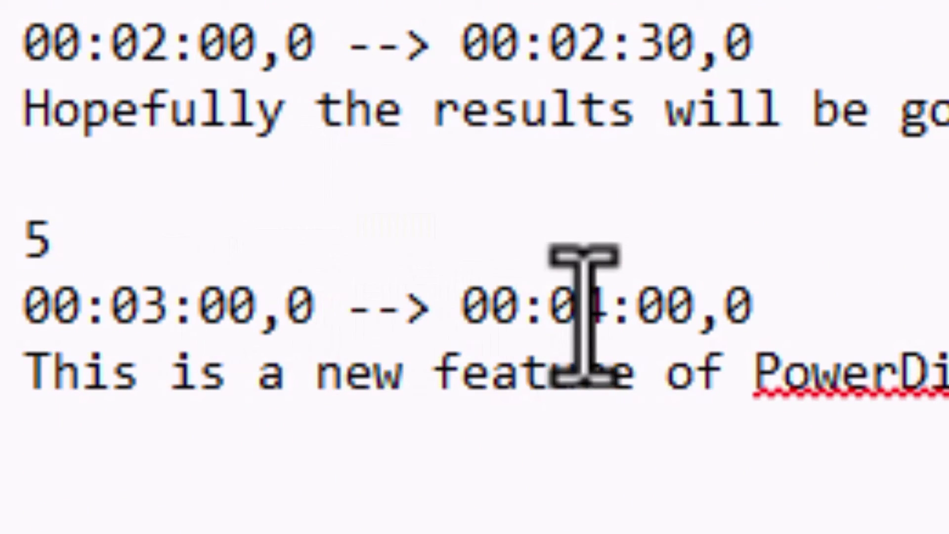
drag(574, 307, 608, 314)
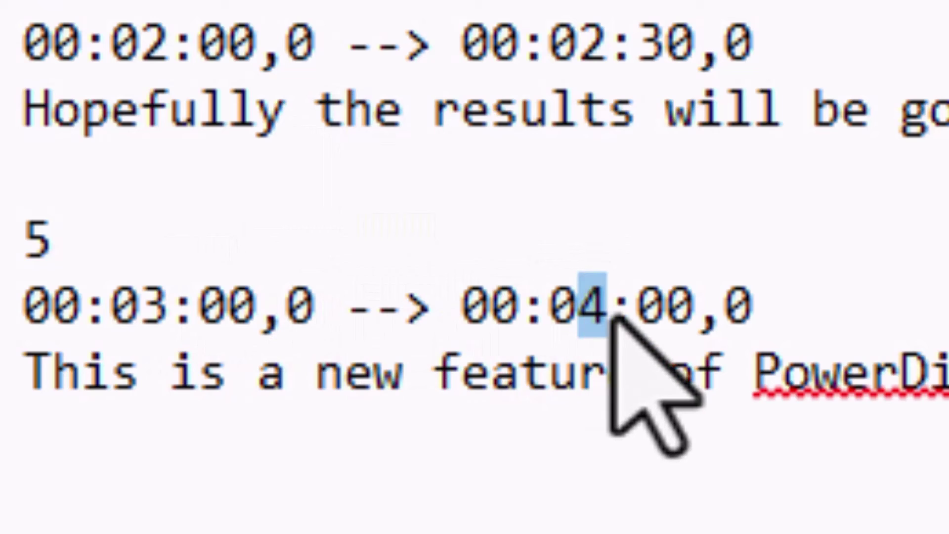
text(3)
drag(639, 307, 657, 309)
text(2)
key(BackSpace)
text(1)
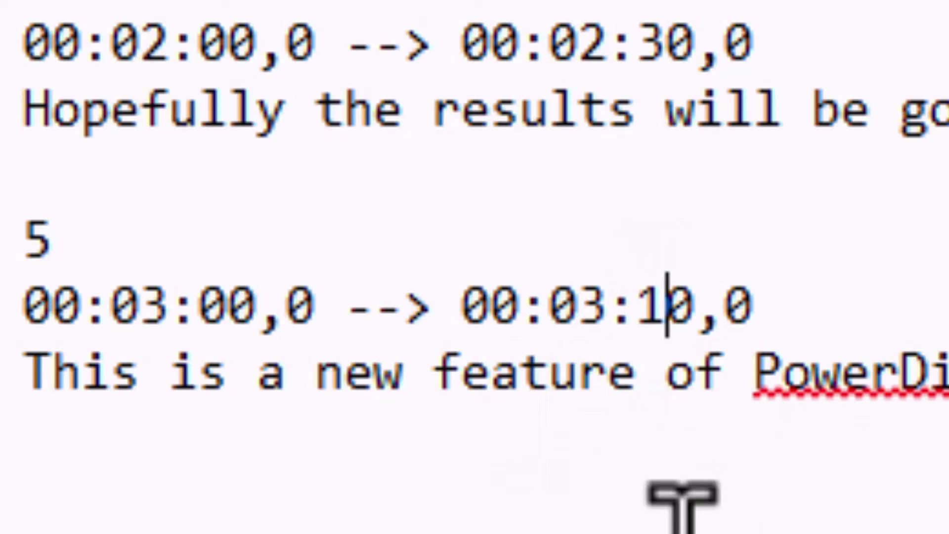
key(Down)
key(Right)
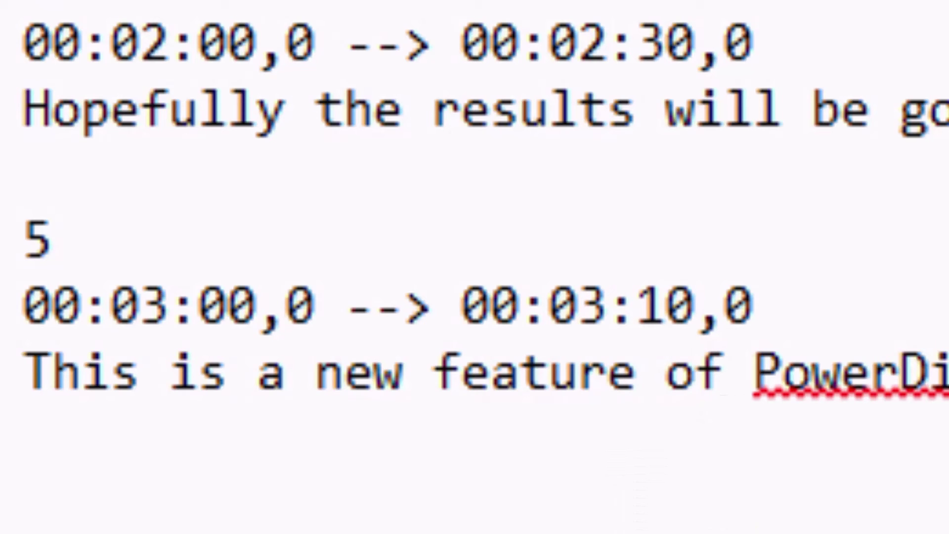
click(445, 482)
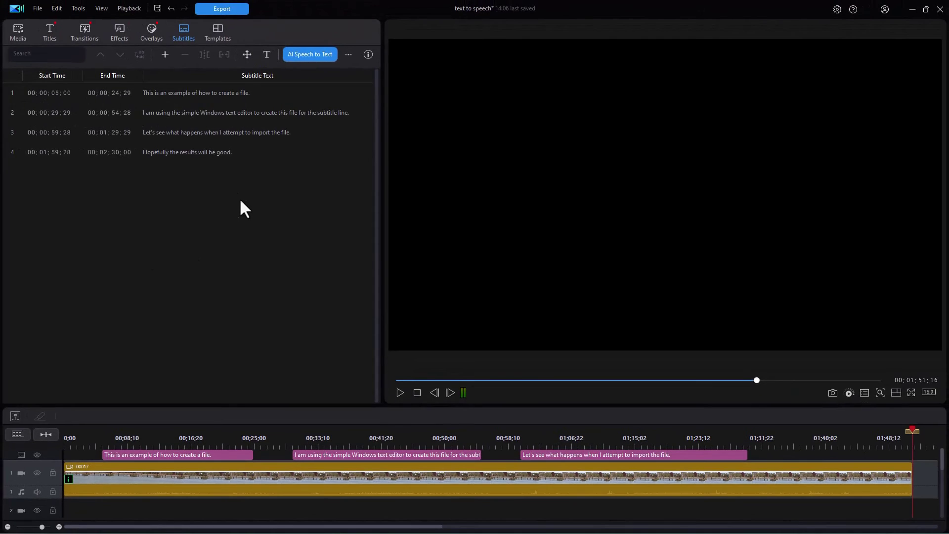
Clear all subtitles, reimport 'An SRT file for subtitles.srt', dismiss the too-long warning, and undo the import.
drag(258, 198, 173, 77)
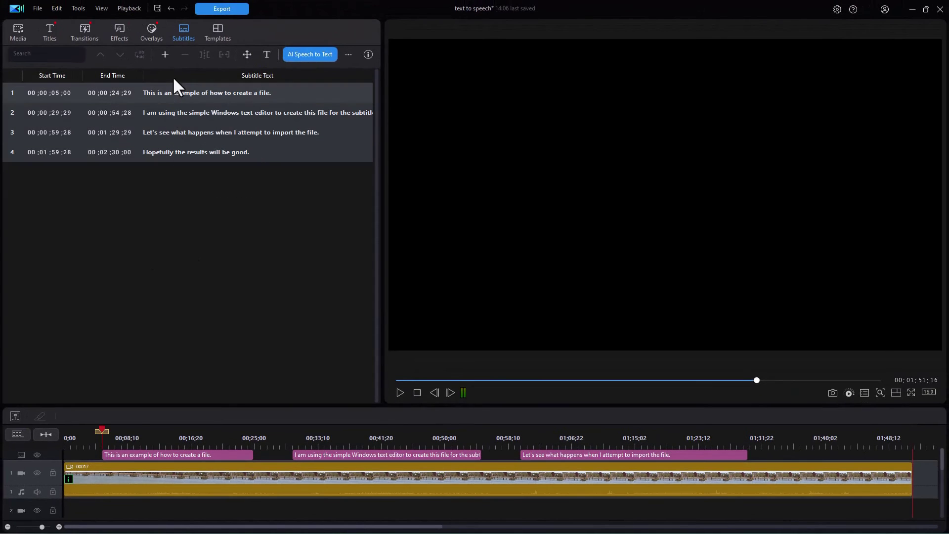
key(Delete)
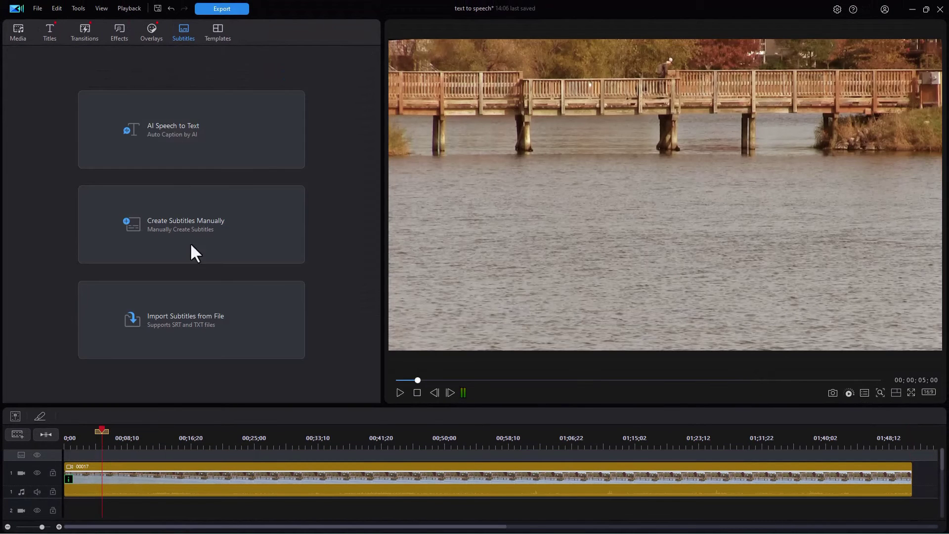
click(204, 317)
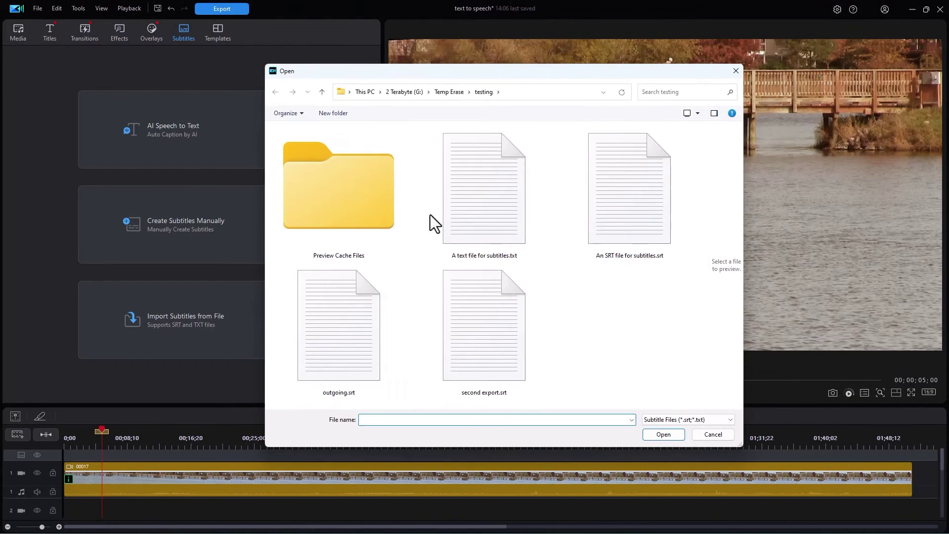
double_click(615, 202)
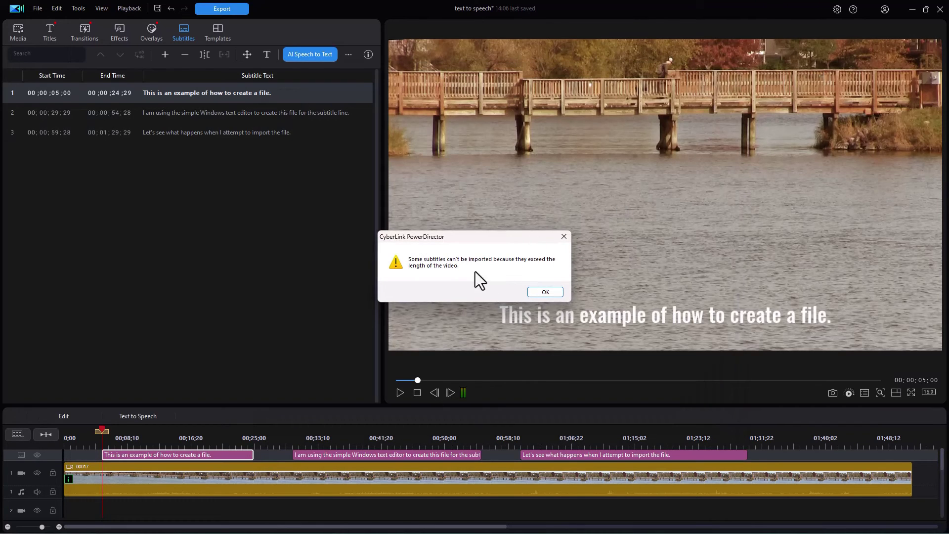
key(Return)
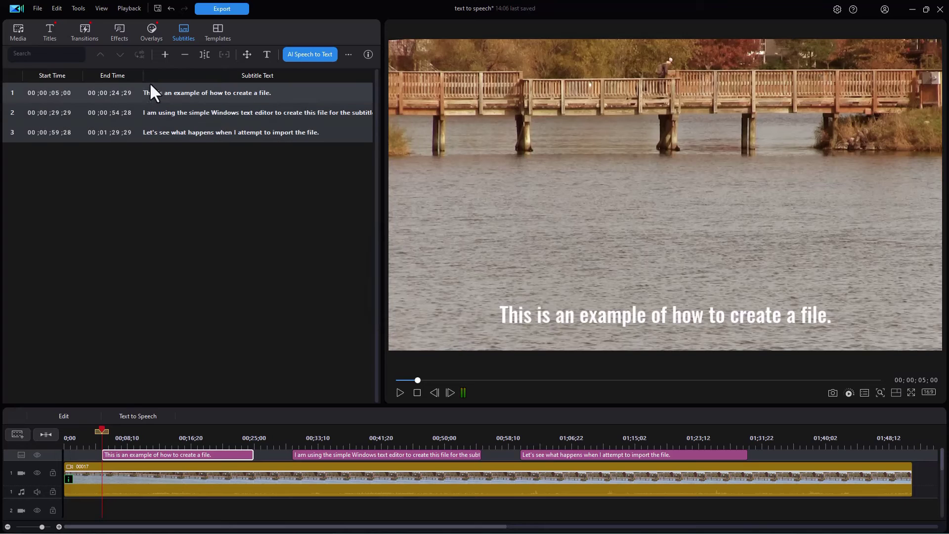
click(158, 147)
key(ctrl+z)
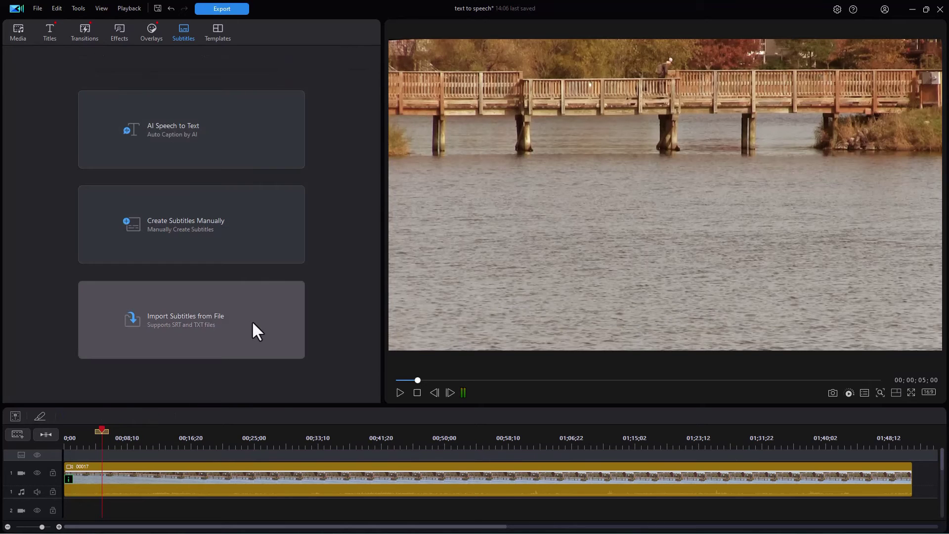
Import the five subtitles from outgoing.srt, starting with 'This is a sample'.
click(251, 320)
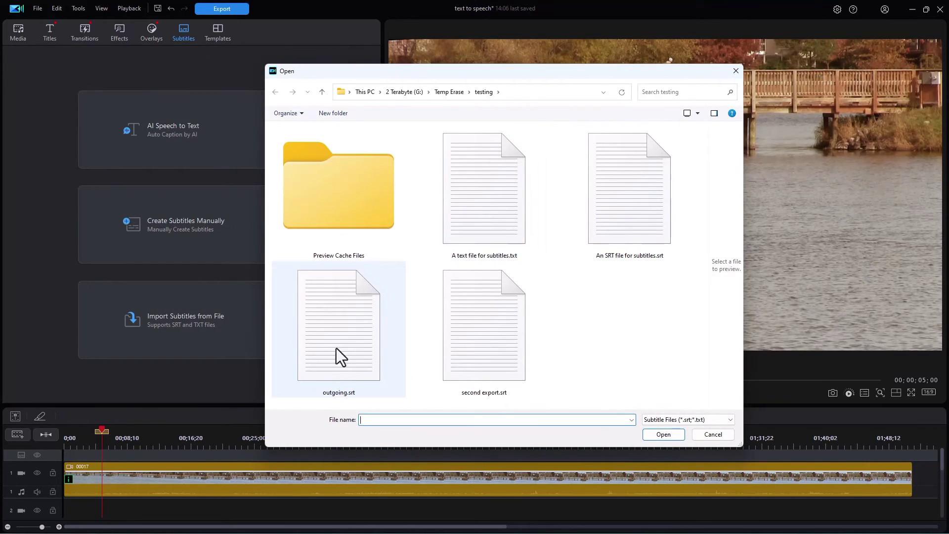
click(342, 330)
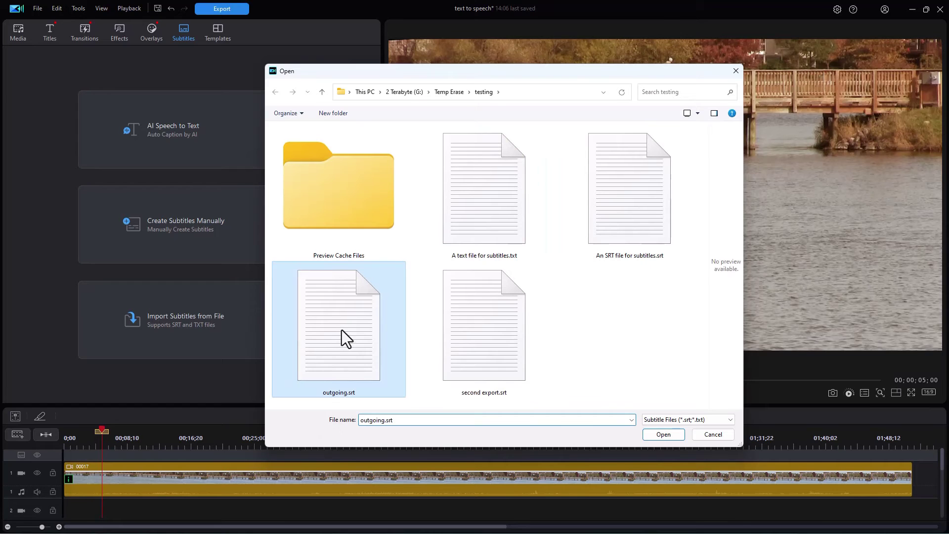
click(663, 435)
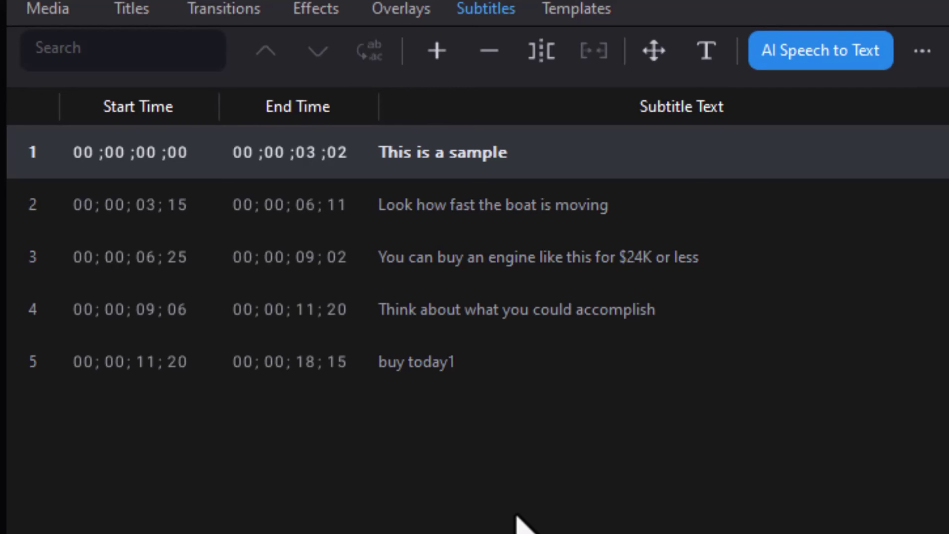
Delete subtitles 2 to 5 and add two new subtitle entries.
drag(658, 438, 349, 260)
key(Delete)
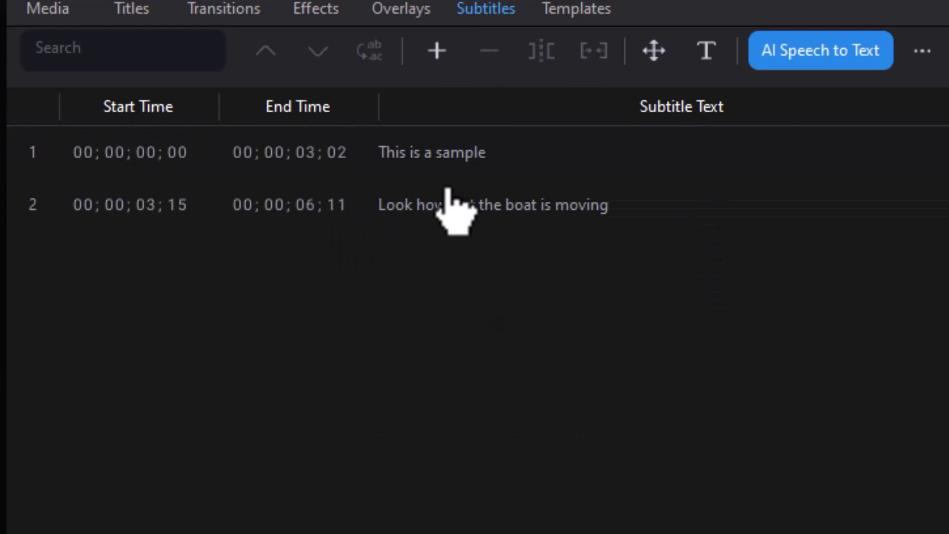
click(437, 51)
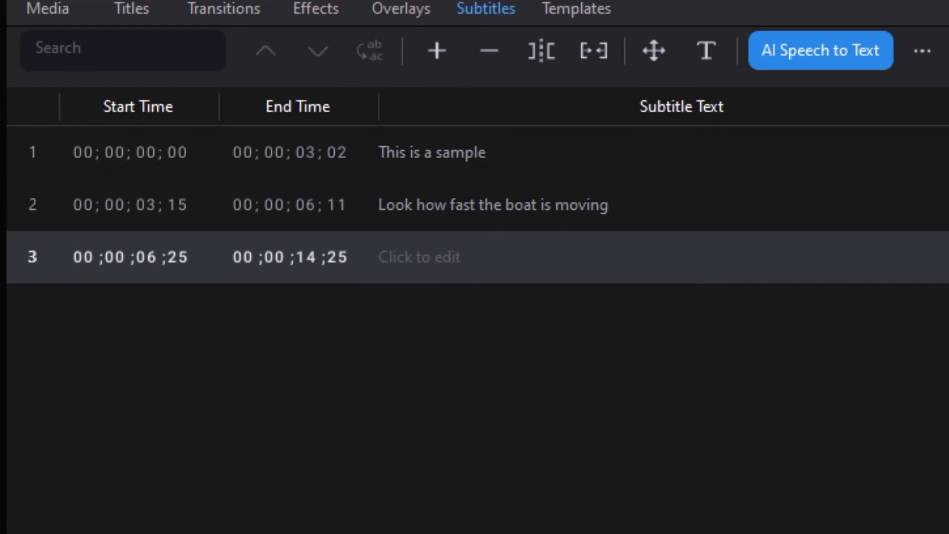
click(434, 53)
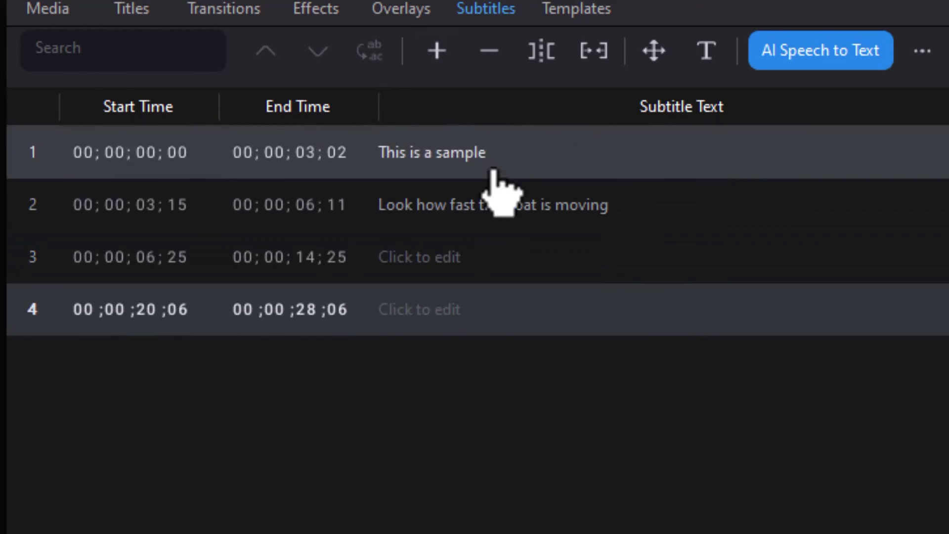
Set subtitle 3 to 'text here see what we have' and subtitle 4 to 'another subtitle'.
click(465, 257)
click(465, 257)
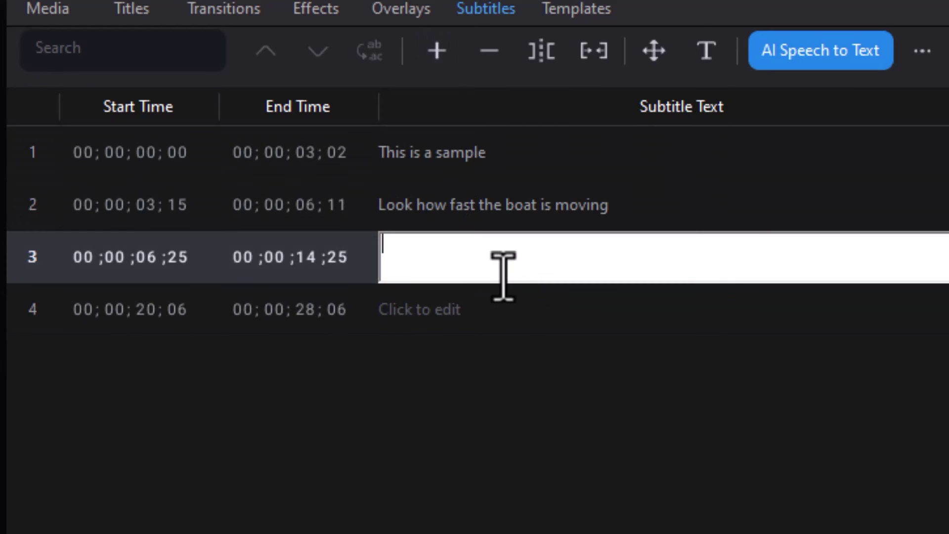
text(text here )
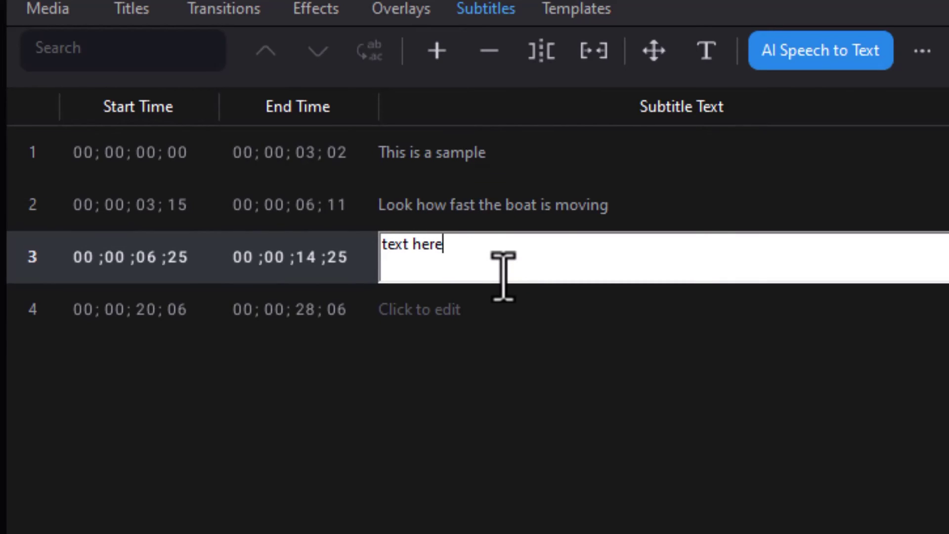
text(see wha)
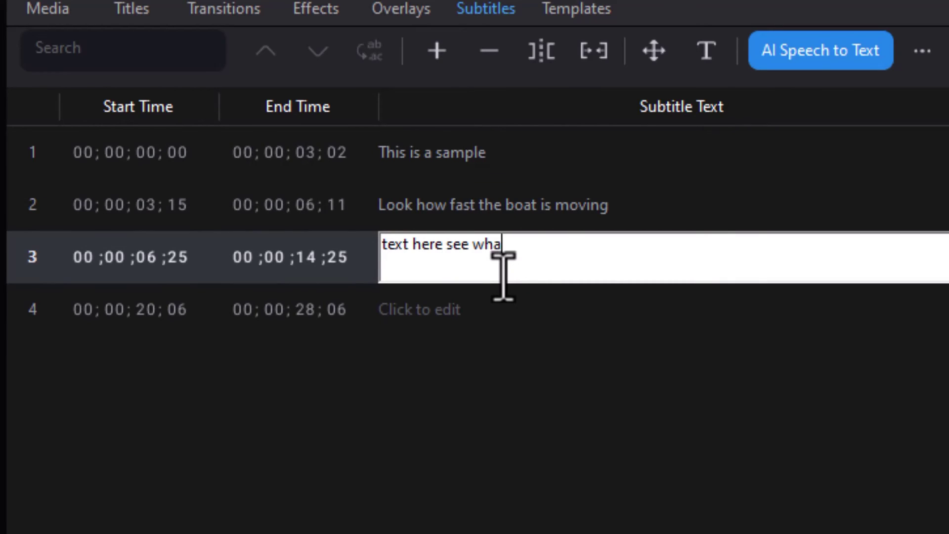
text(t we have)
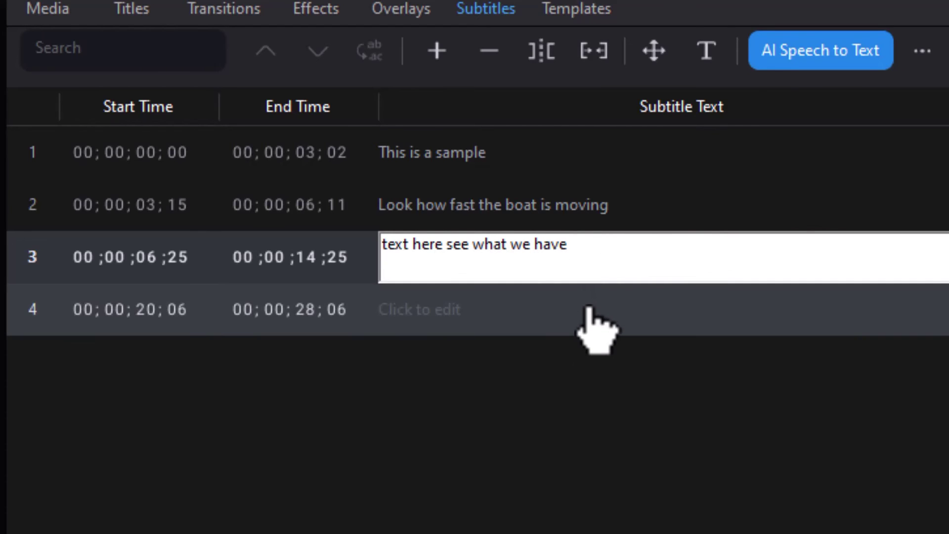
click(591, 312)
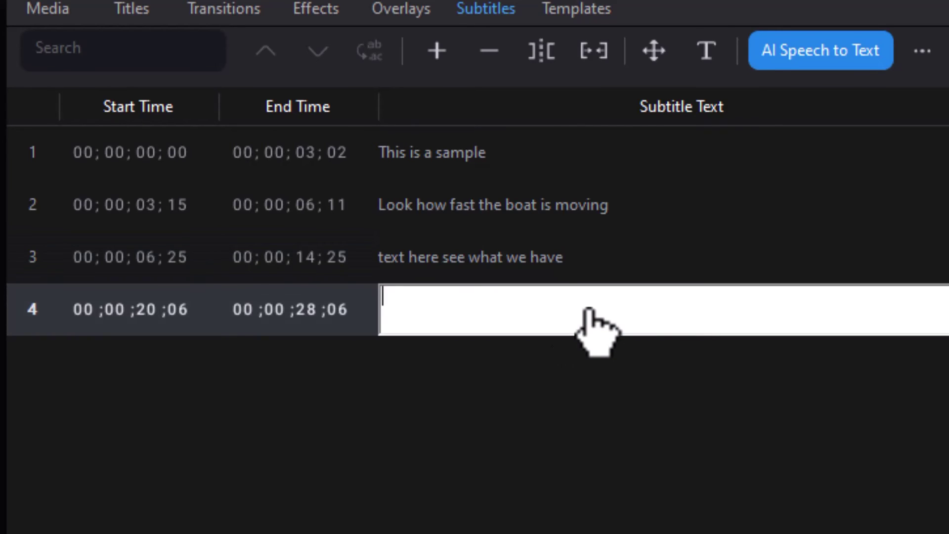
text(alnother subtitle)
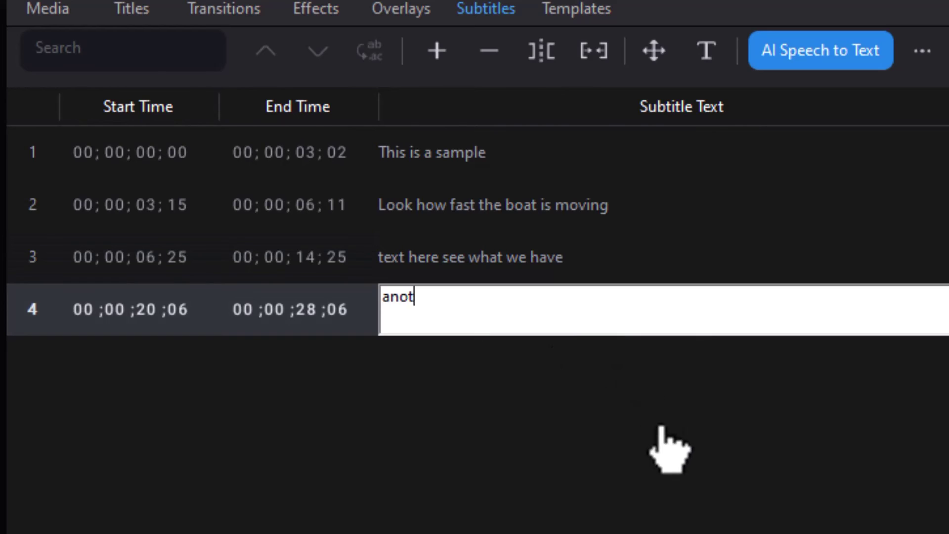
click(665, 435)
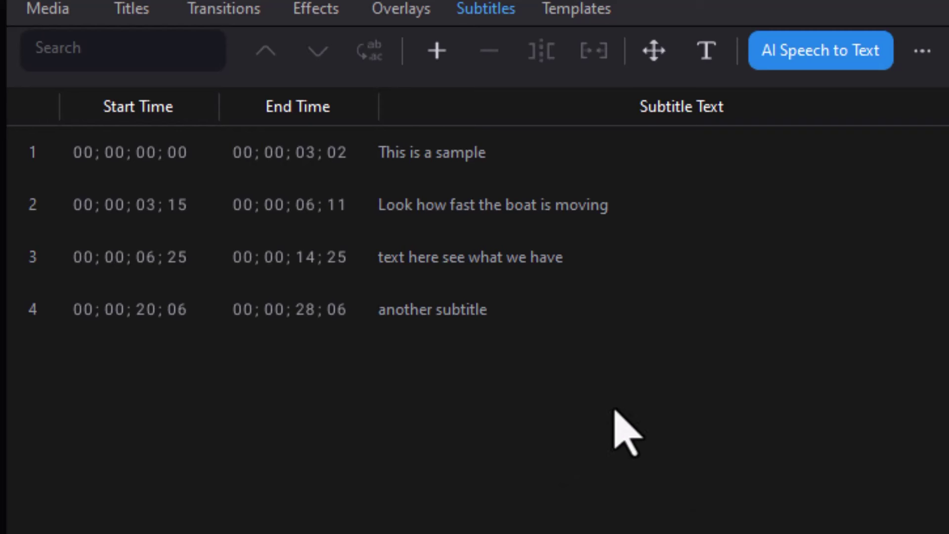
drag(615, 403, 341, 134)
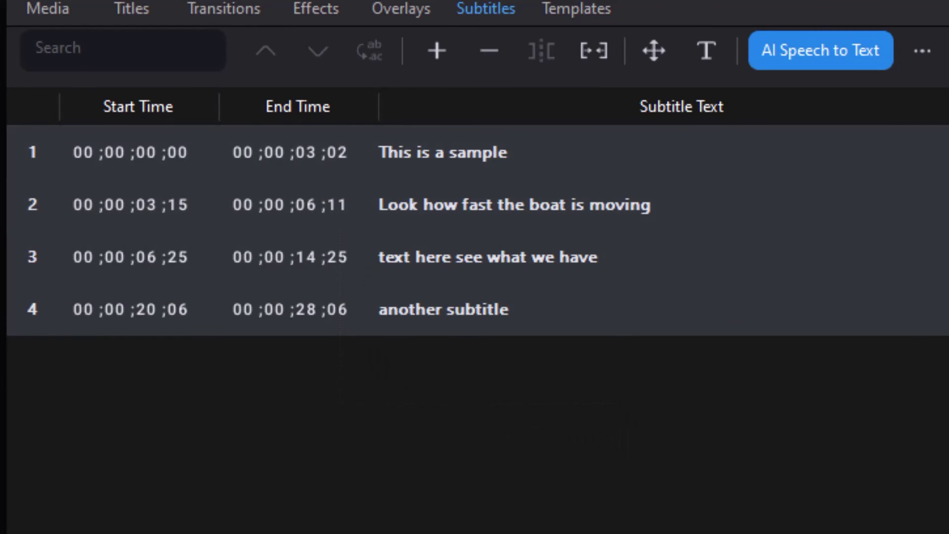
Export the subtitles as an SRT file without style formatting, named mytest.
click(922, 51)
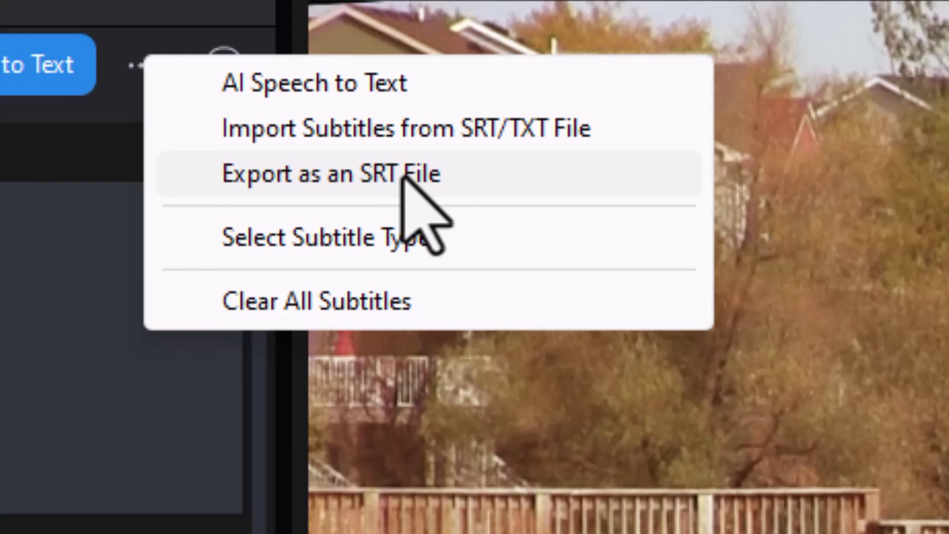
click(403, 175)
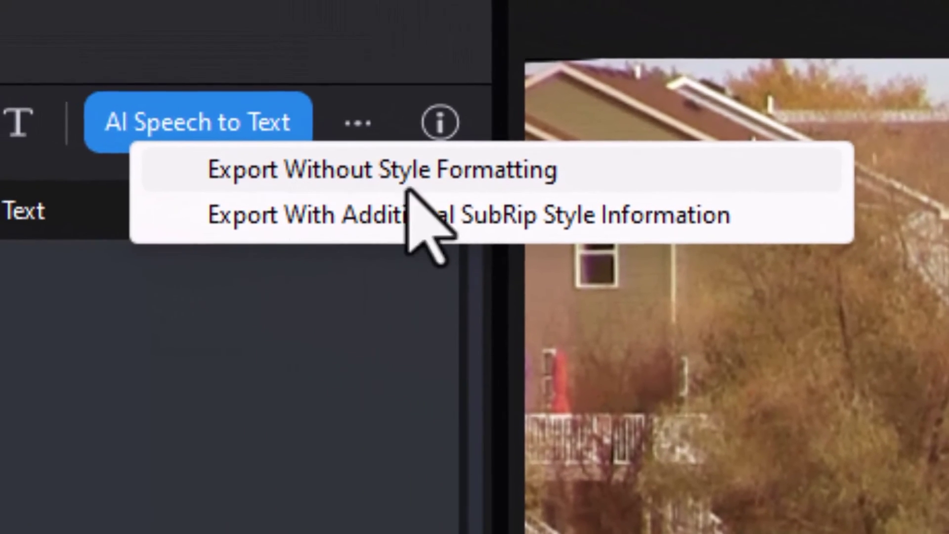
click(498, 170)
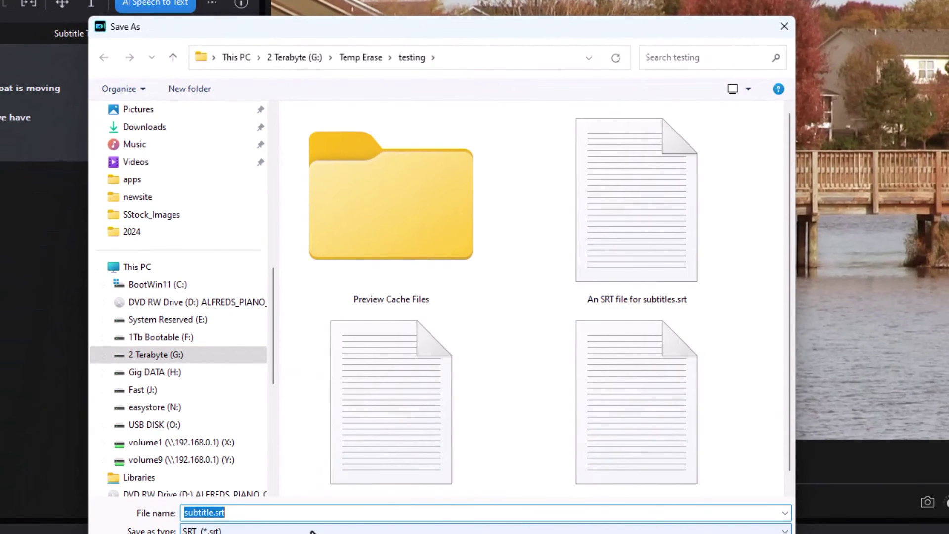
text(mytest)
key(Return)
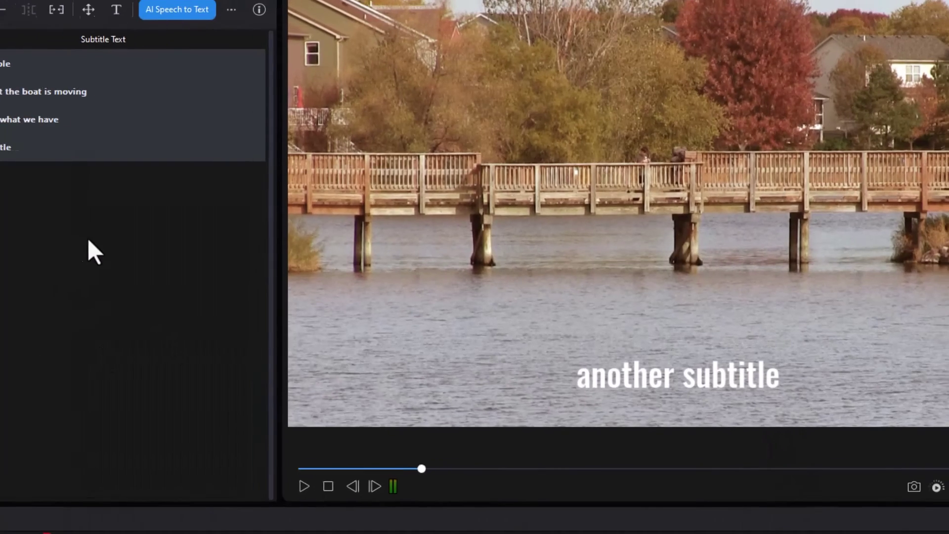
Delete all four subtitles and reimport them from mytest.srt.
drag(52, 235, 0, 48)
drag(152, 88, 152, 84)
key(Delete)
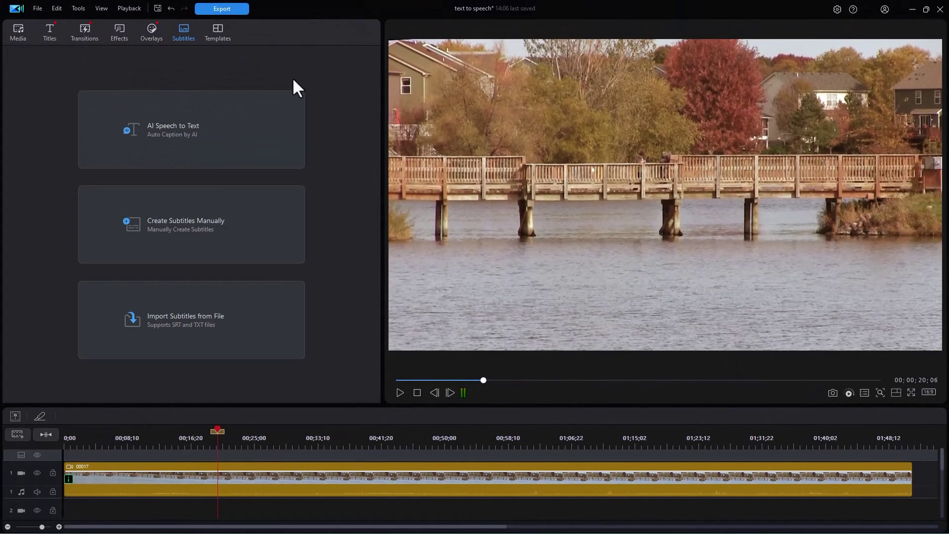
click(251, 326)
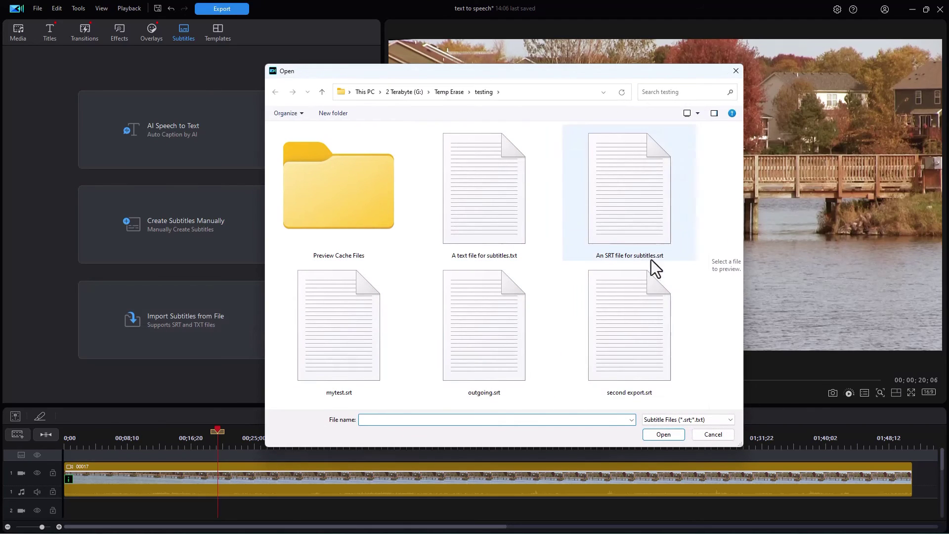
click(355, 338)
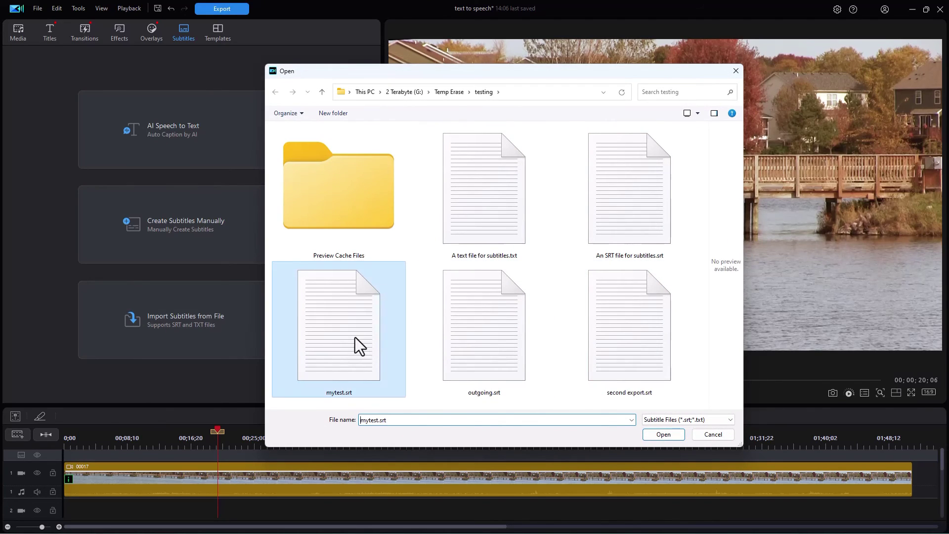
click(664, 434)
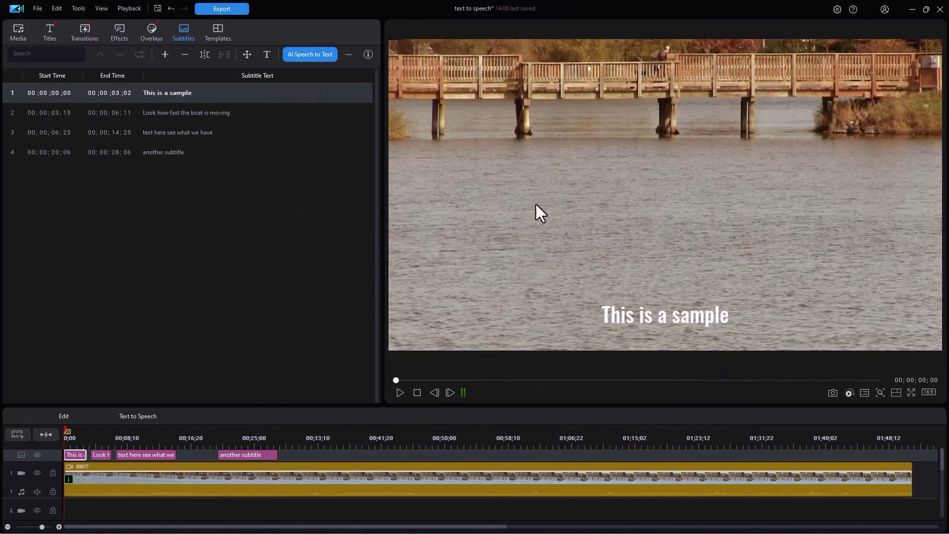
key(alt+Tab)
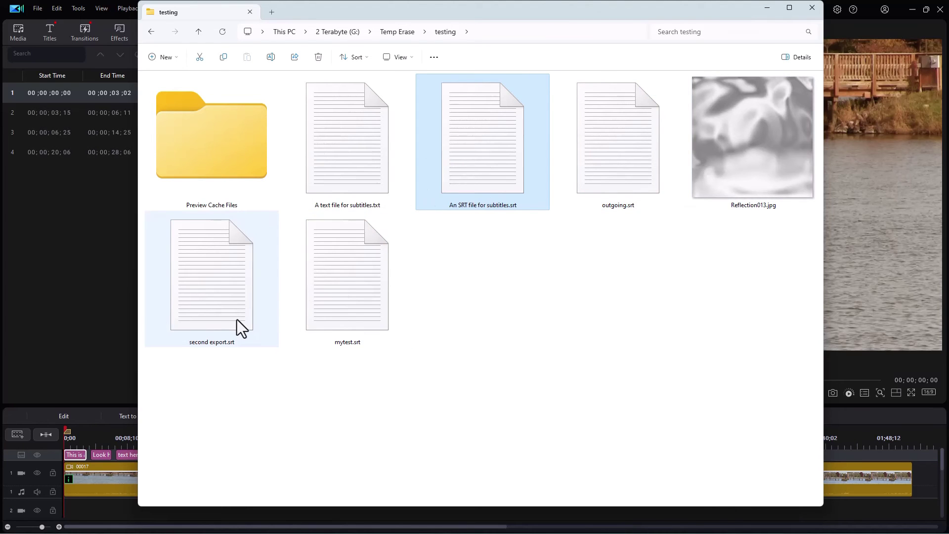
In mytest.srt, capitalise the fourth subtitle to 'Another subtitle' and save the file.
double_click(350, 289)
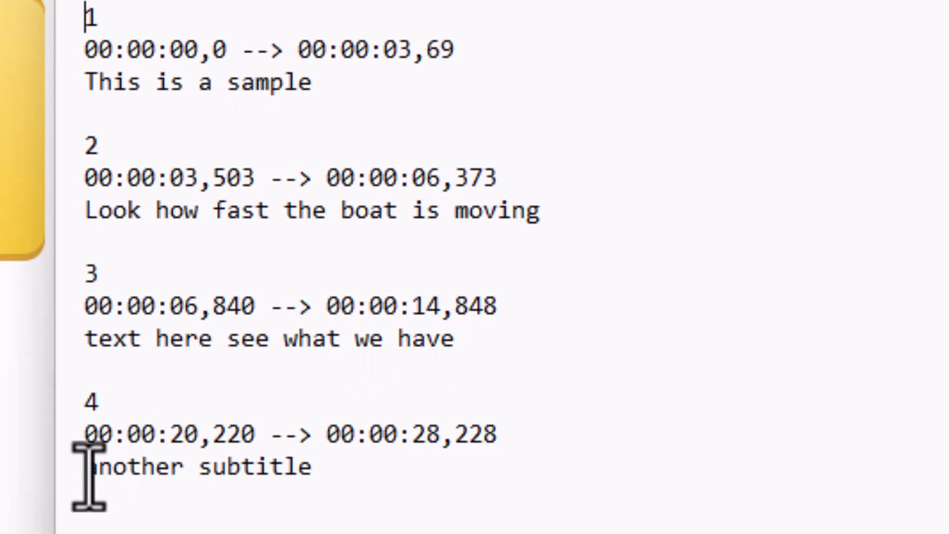
drag(89, 472, 101, 482)
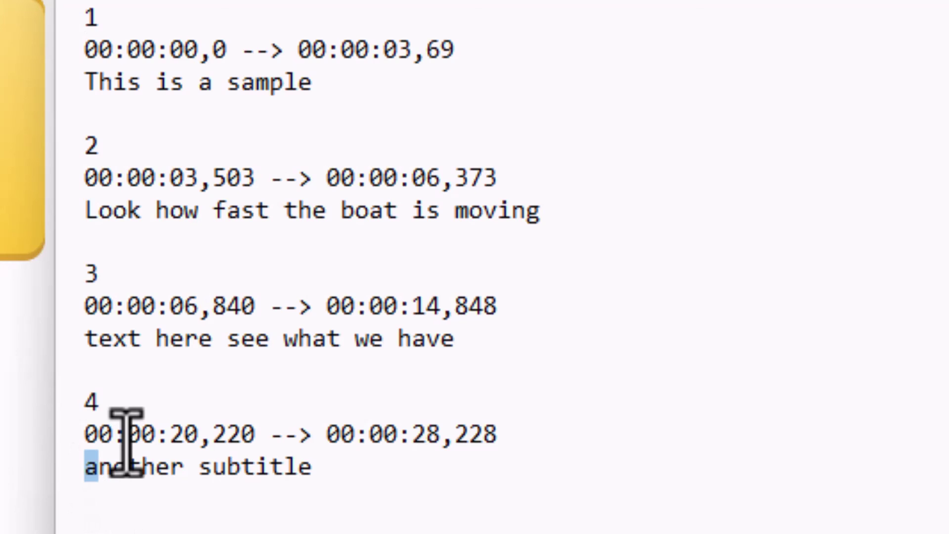
text(A)
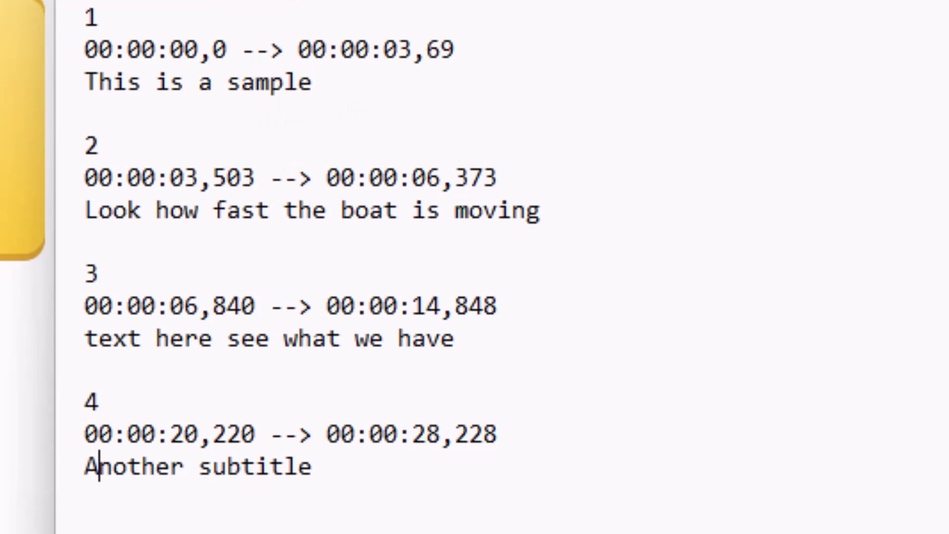
click(101, 4)
click(173, 184)
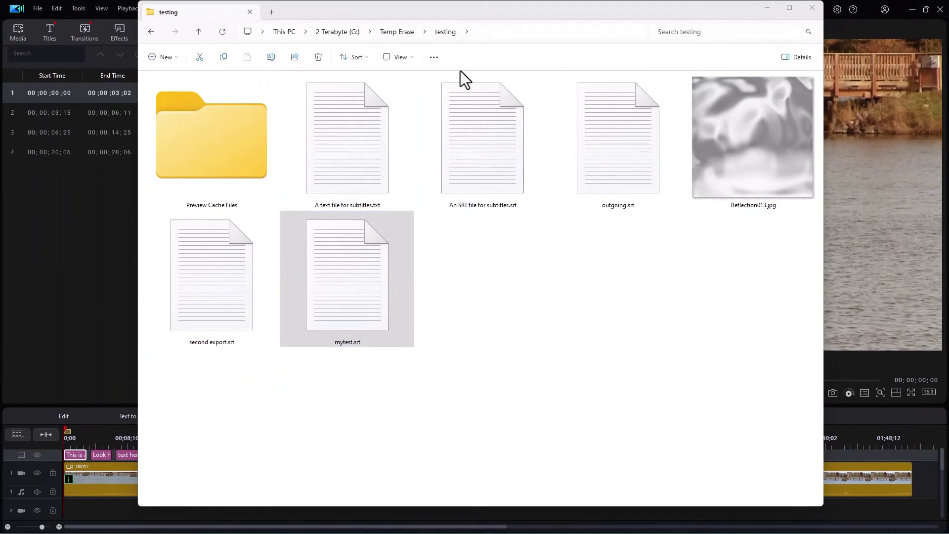
Replace the subtitles with the edited mytest.srt and check subtitle 4 reads 'Another subtitle'.
click(812, 8)
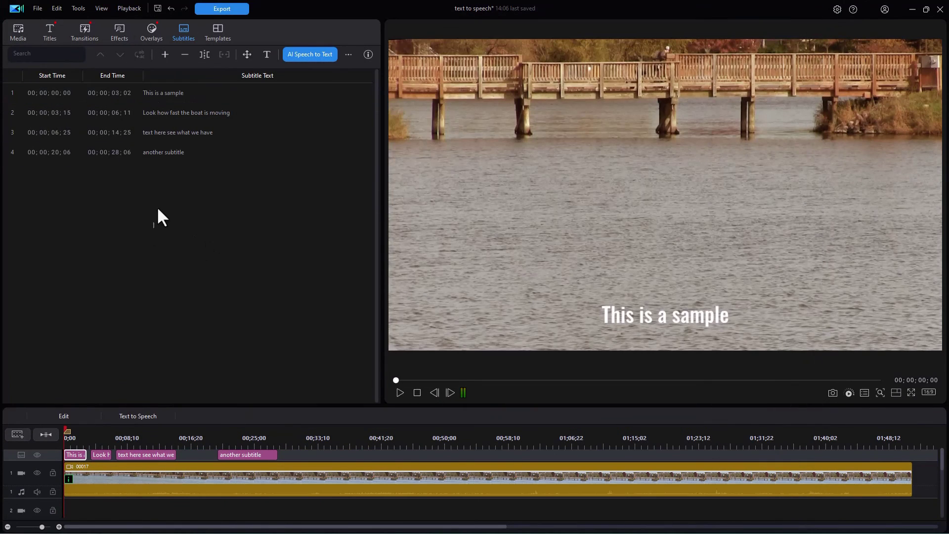
key(Delete)
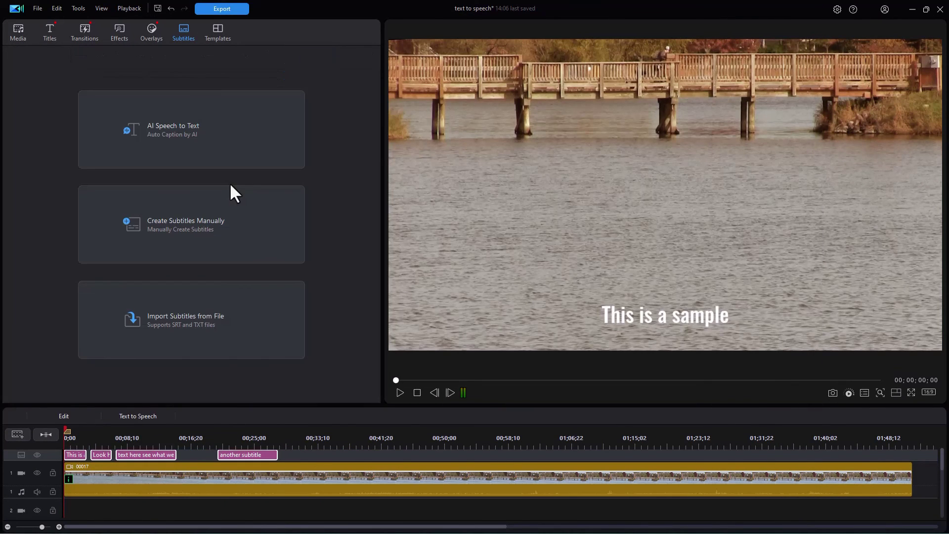
click(249, 316)
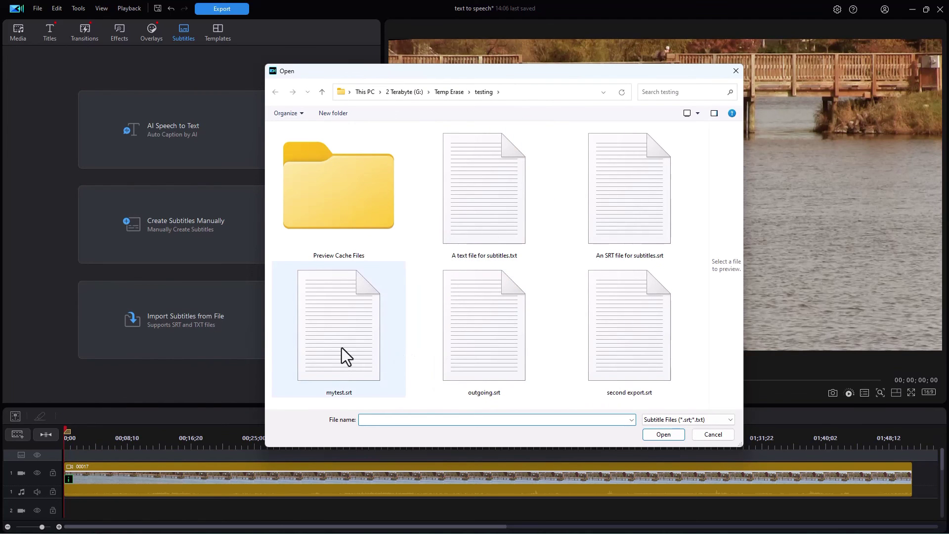
double_click(342, 348)
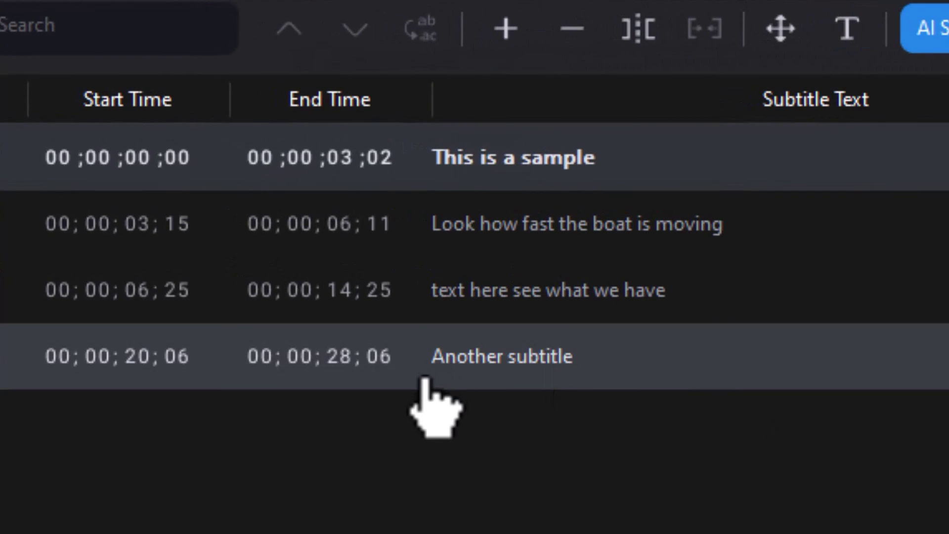
double_click(437, 365)
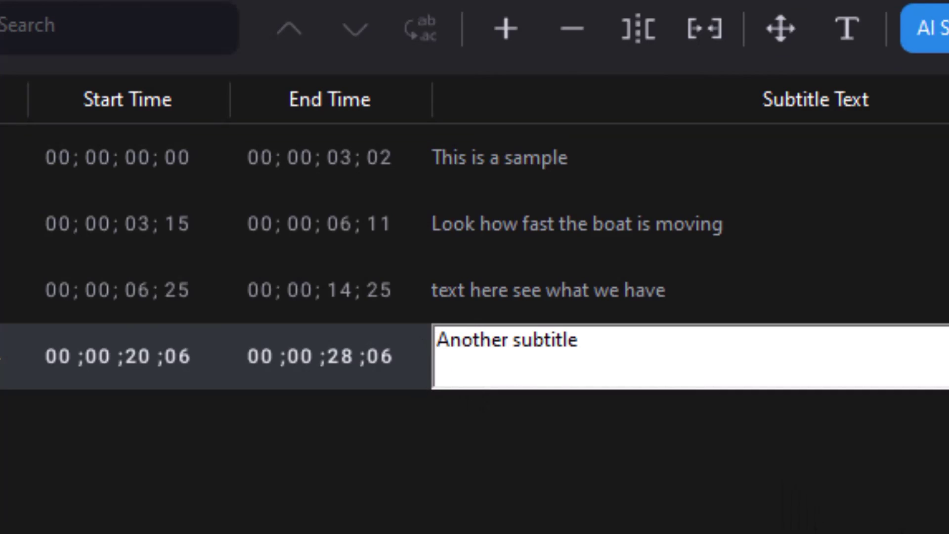